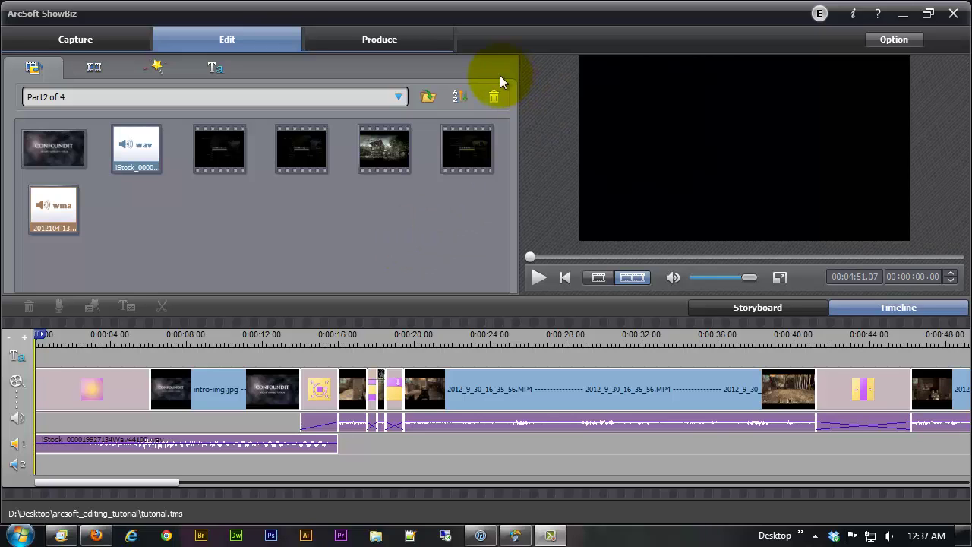
Step: Switch to the Produce page to see the output options for the tutorial.tms project
click(378, 46)
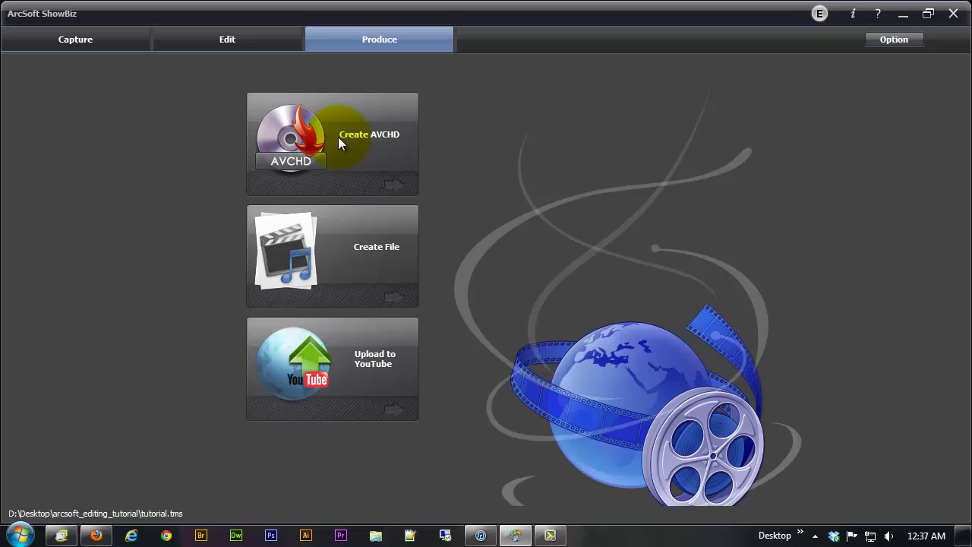
Step: In Create File, keep type File and manufacturer File Format, and review the available formats
click(319, 258)
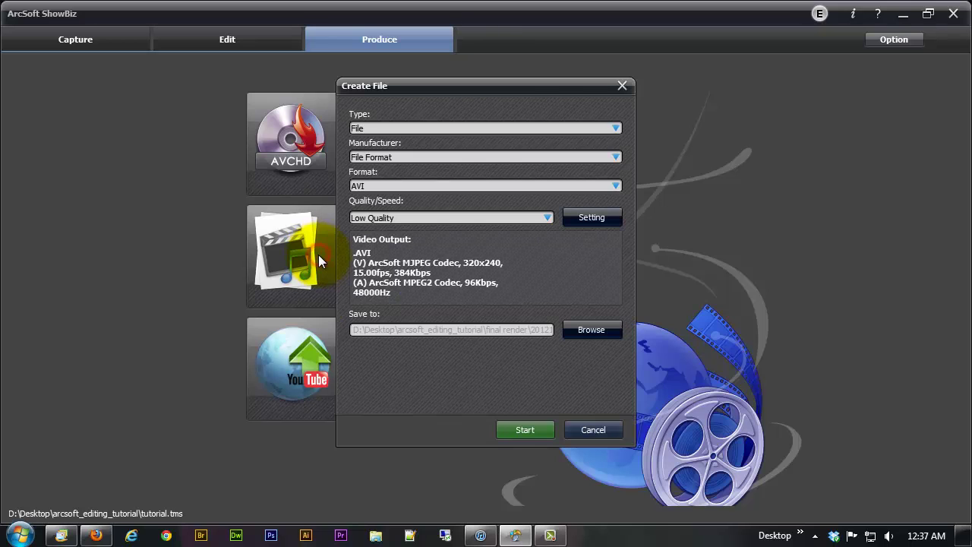
click(615, 127)
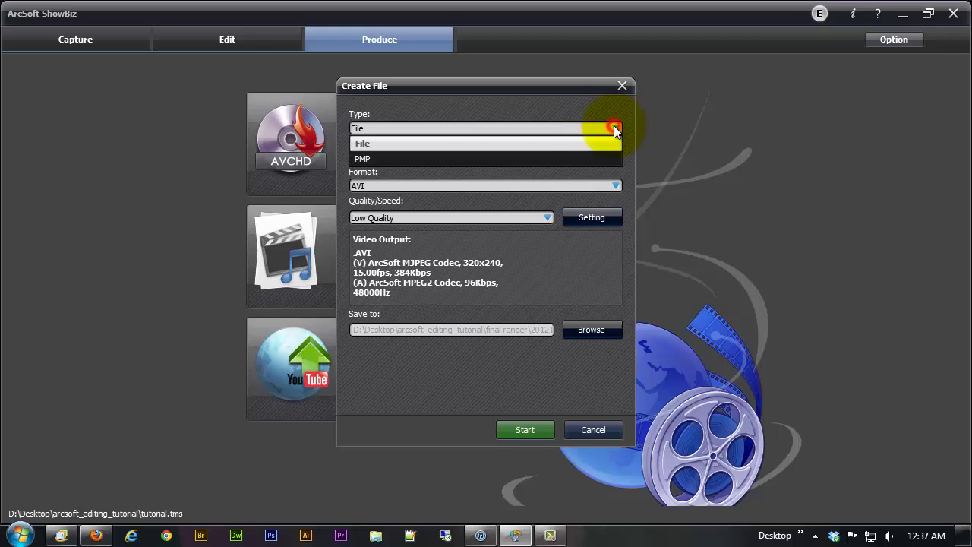
click(563, 149)
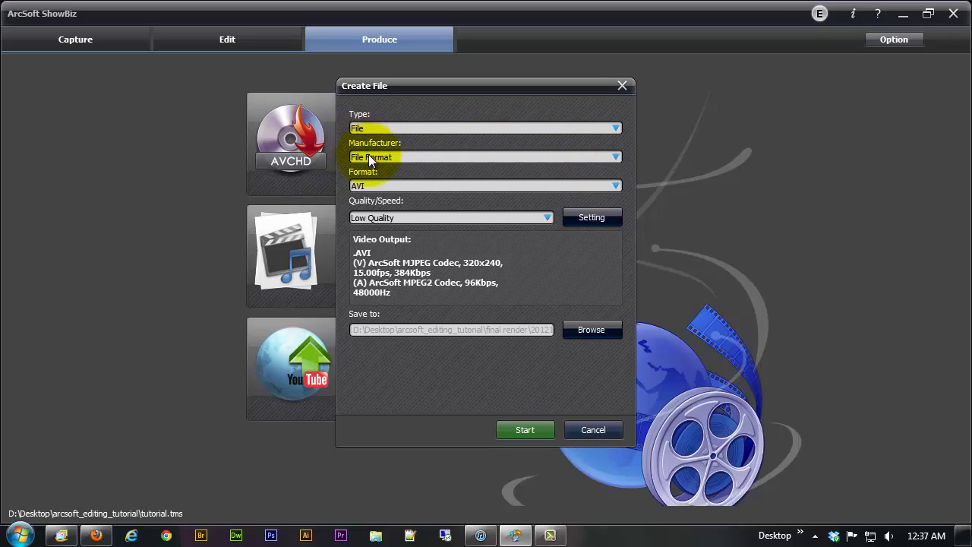
click(616, 156)
click(616, 156)
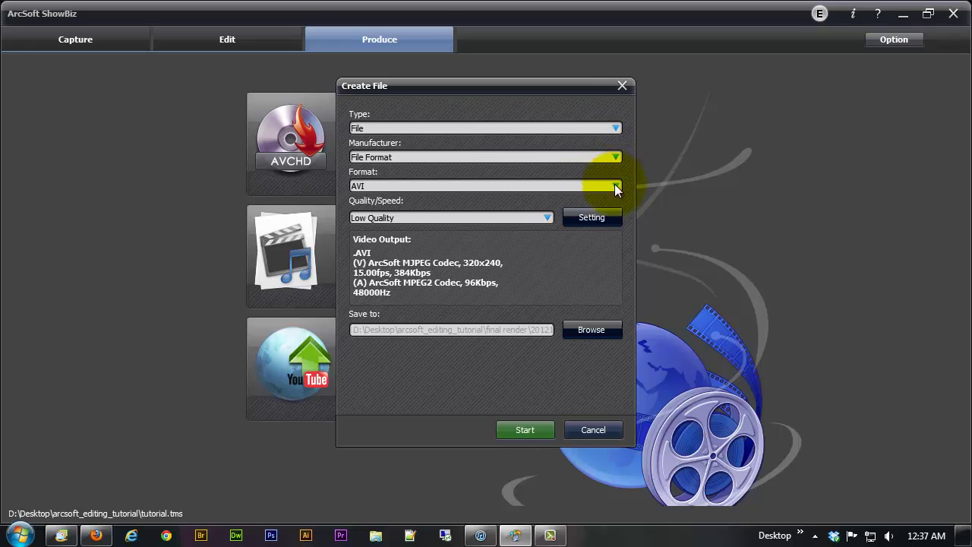
click(616, 188)
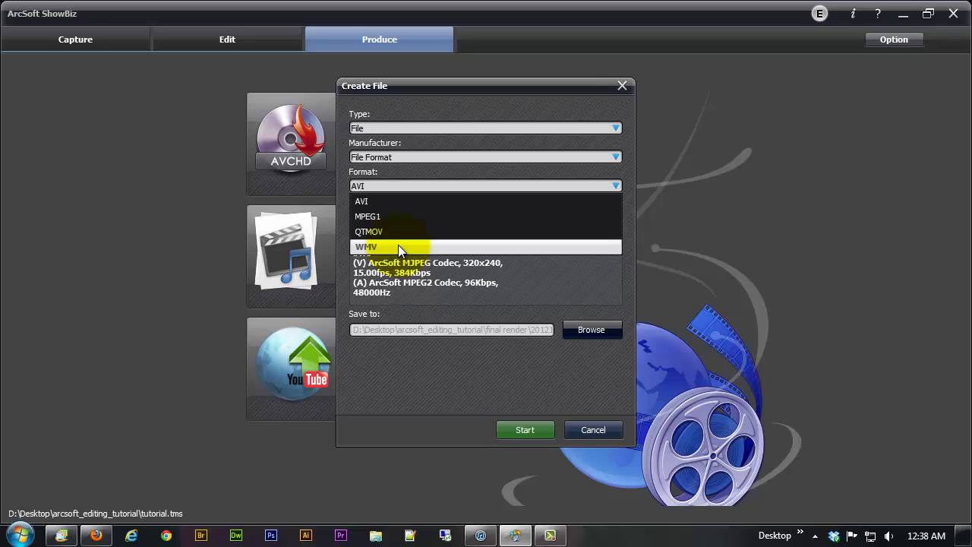
Step: Choose QTMOV for H264 1920x1080, 30fps high-quality output, then revisit the format list
click(395, 231)
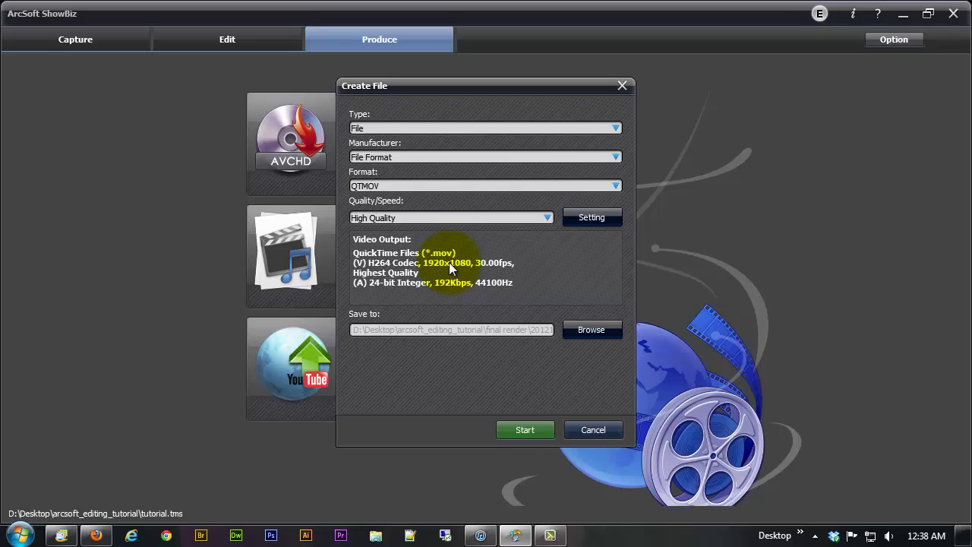
click(453, 187)
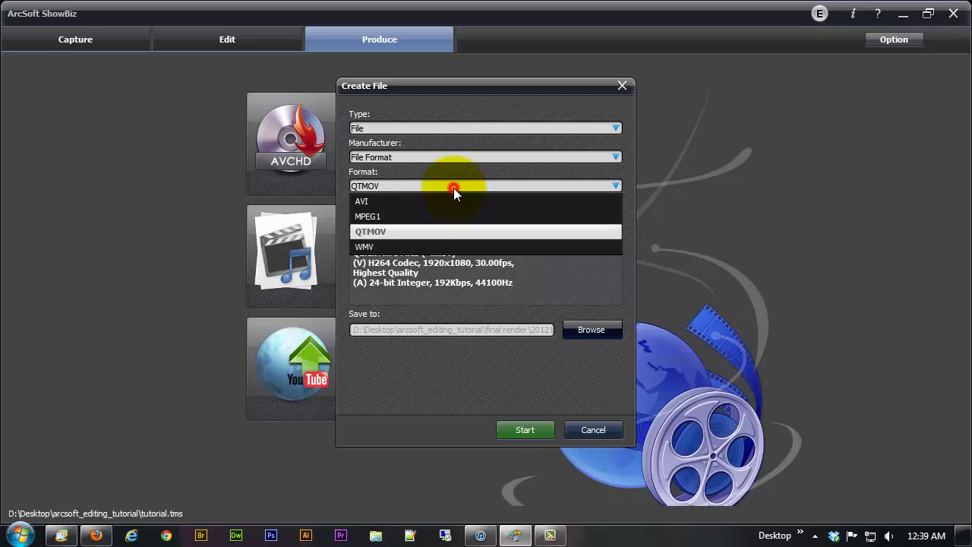
Step: Choose WMV (Windows Media Video 9, 1920x1080, 30fps) and move the dialog aside
click(405, 246)
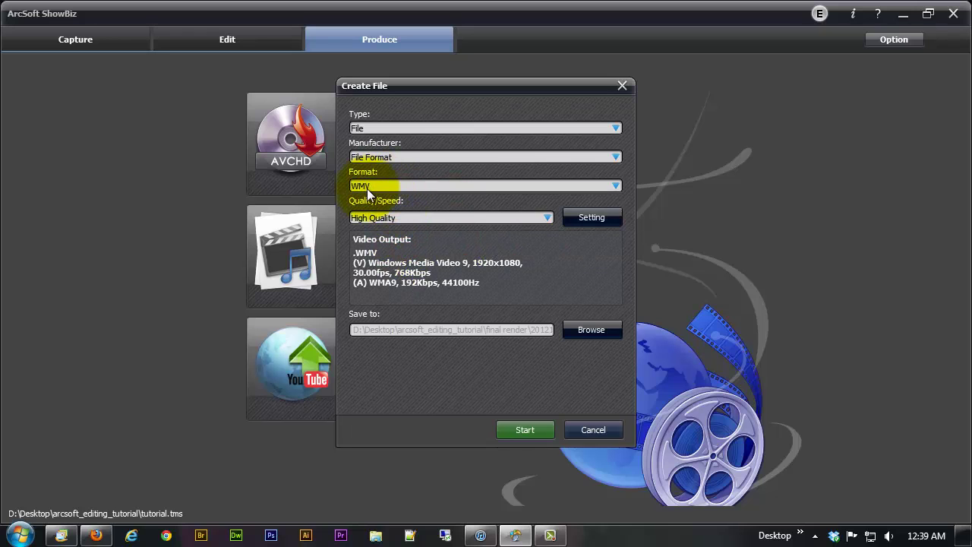
drag(410, 86, 540, 79)
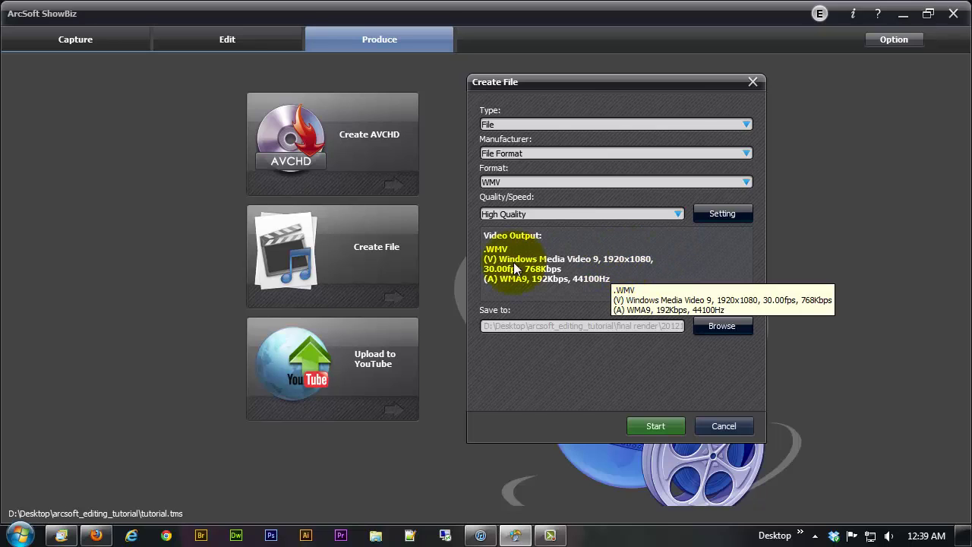
click(644, 215)
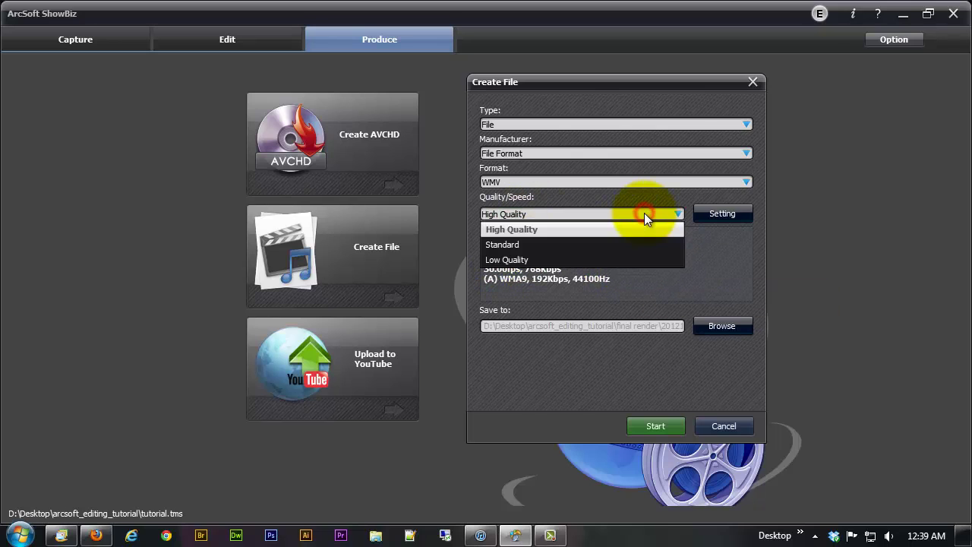
click(508, 245)
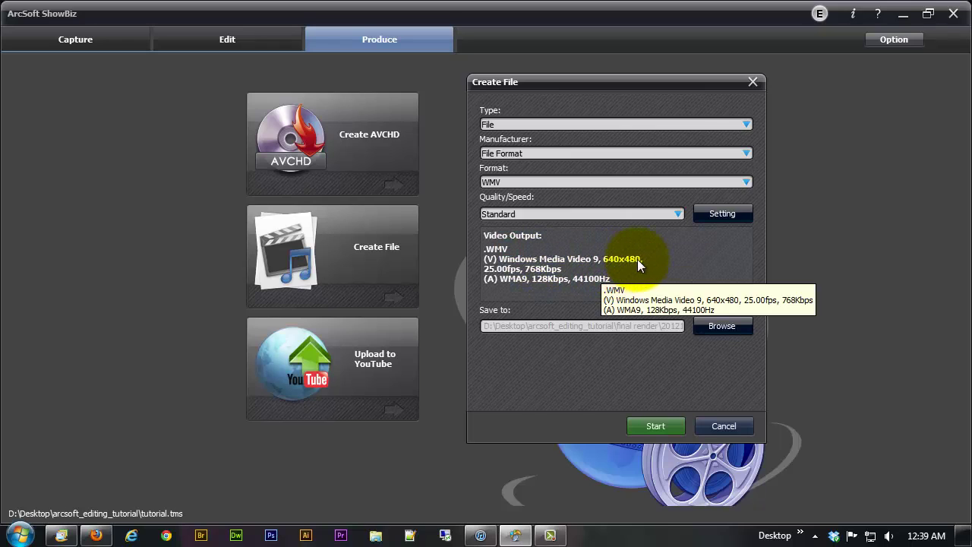
click(676, 215)
click(590, 258)
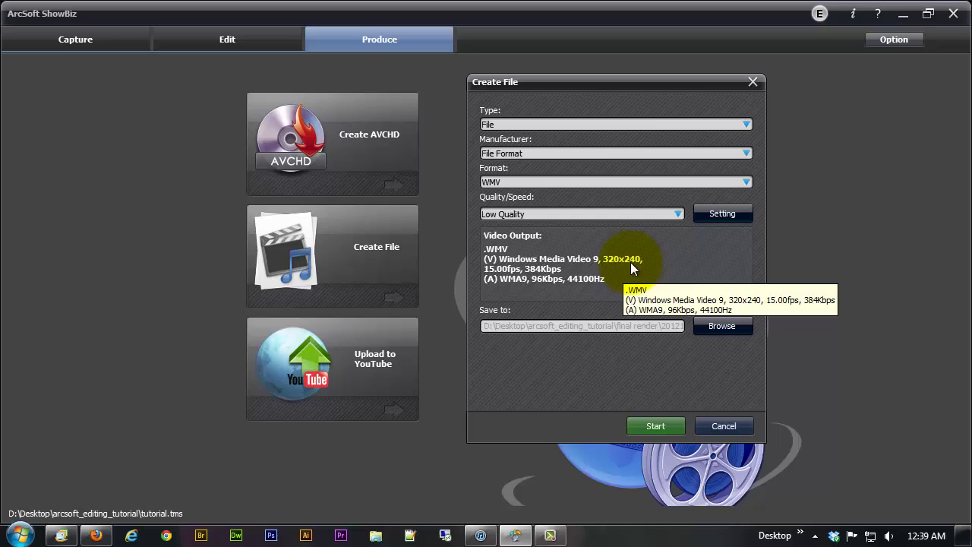
click(678, 215)
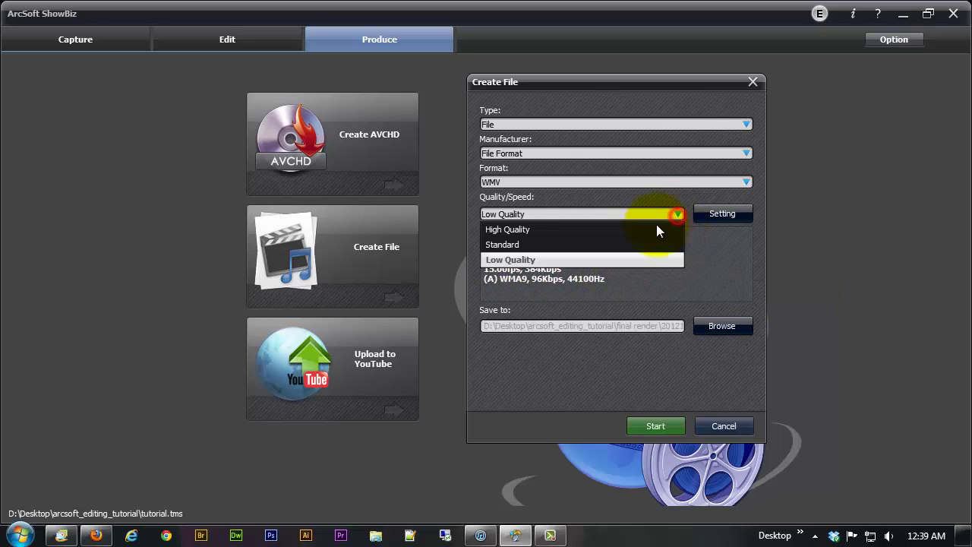
click(642, 227)
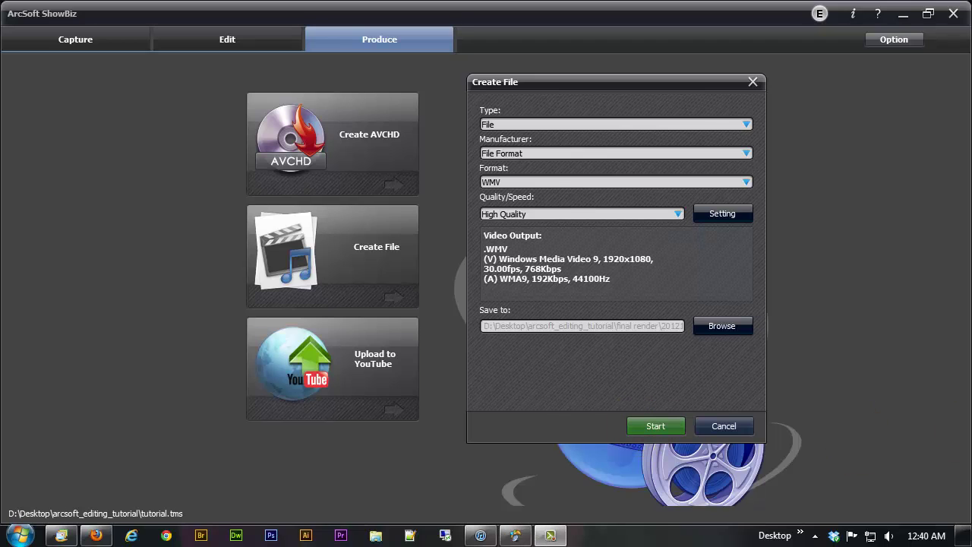
Step: Run the 1920x1080 WMV export to the final render folder until it finishes successfully
click(550, 536)
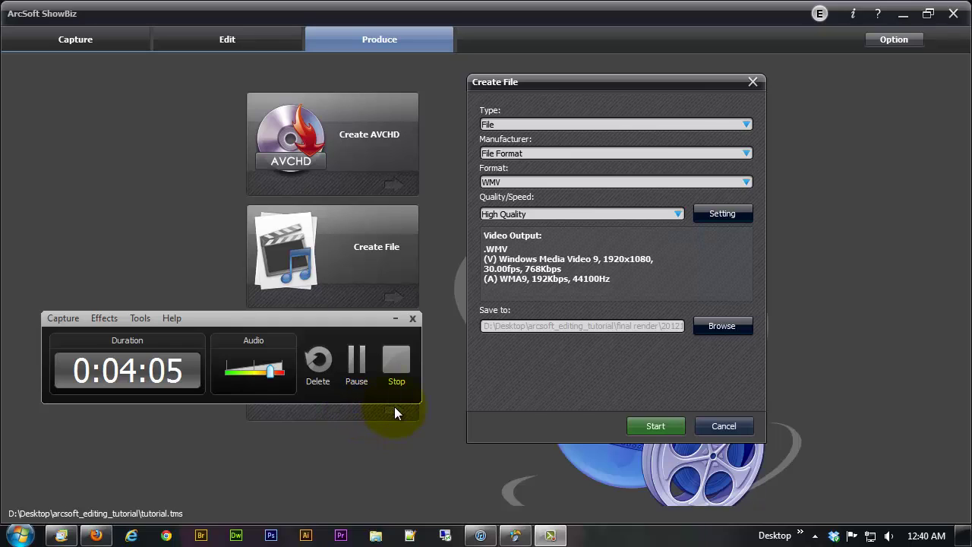
click(662, 424)
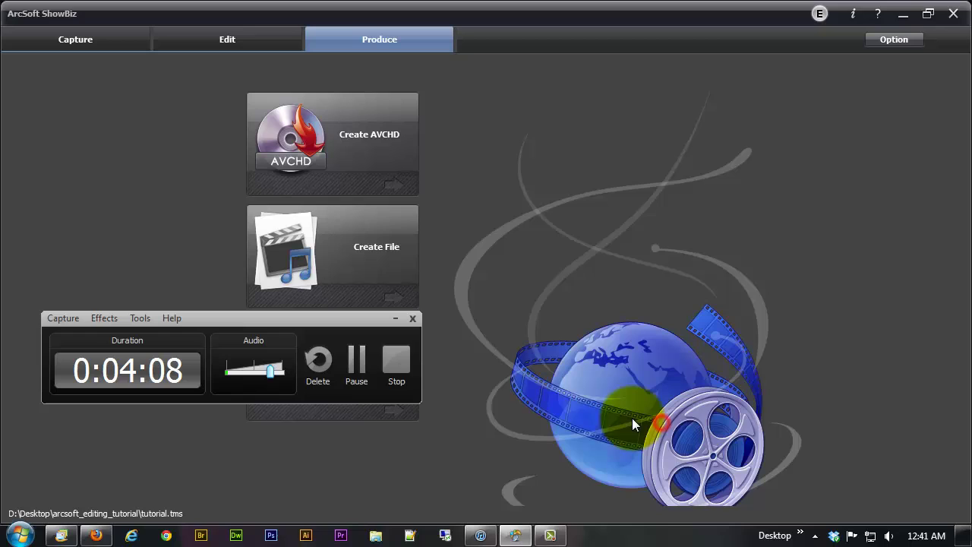
click(356, 365)
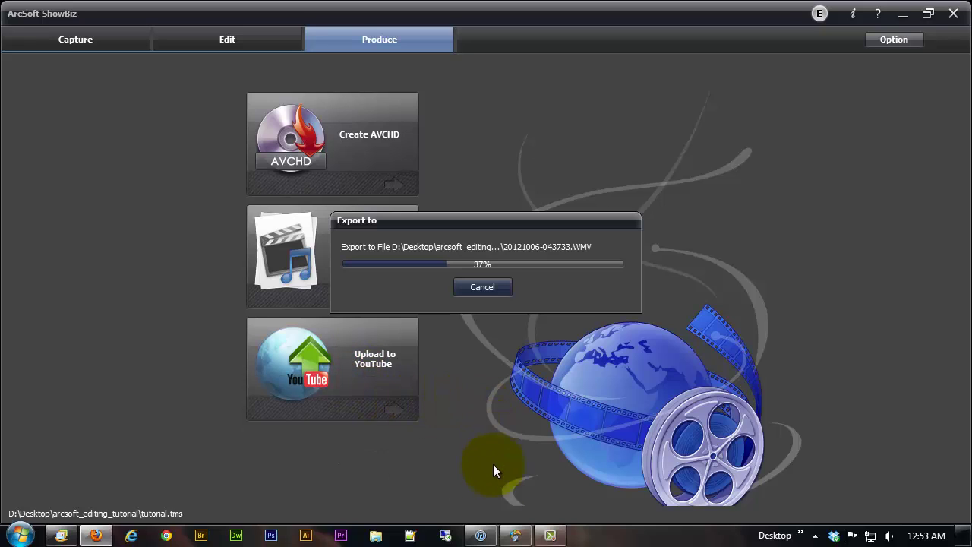
click(559, 540)
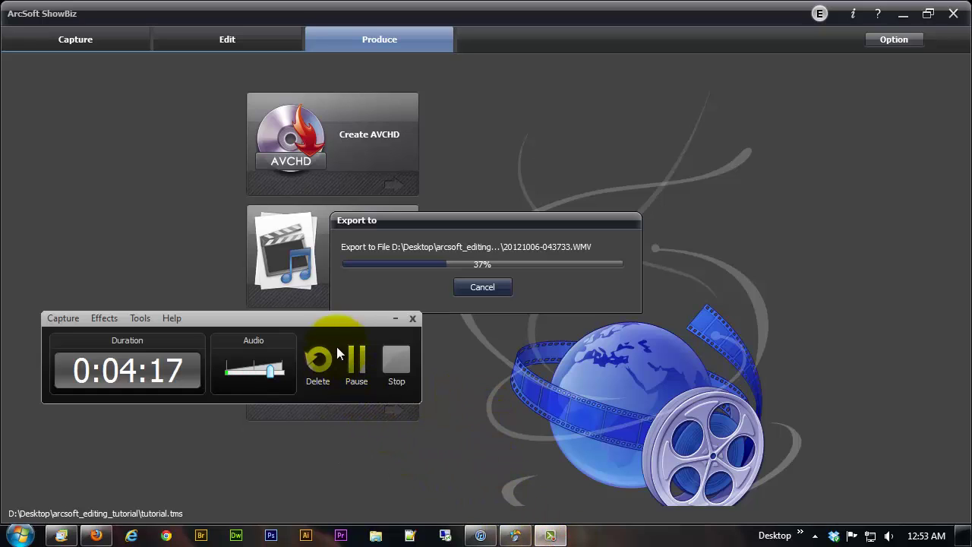
click(357, 361)
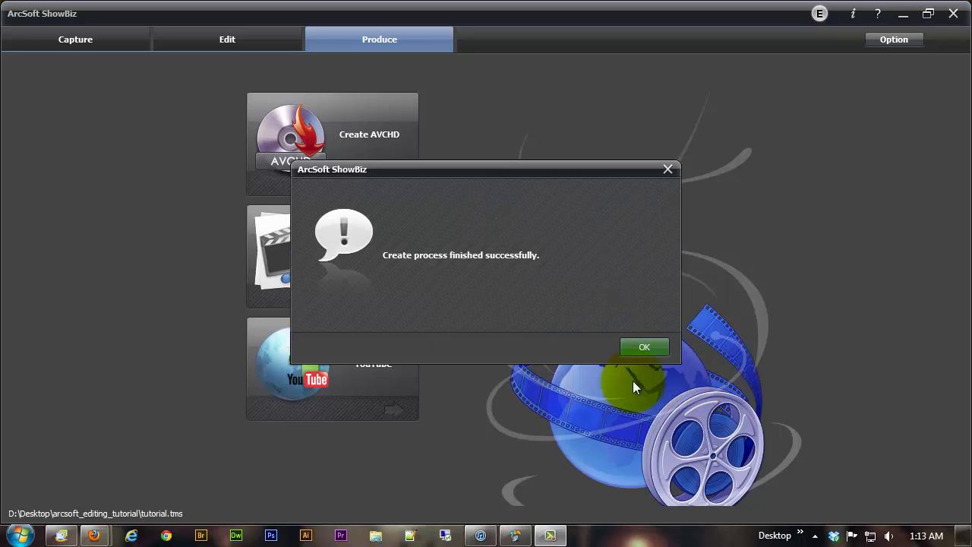
Step: Dismiss the export-finished message and view 20121006-043733.WMV in the final render folder
drag(484, 170, 641, 144)
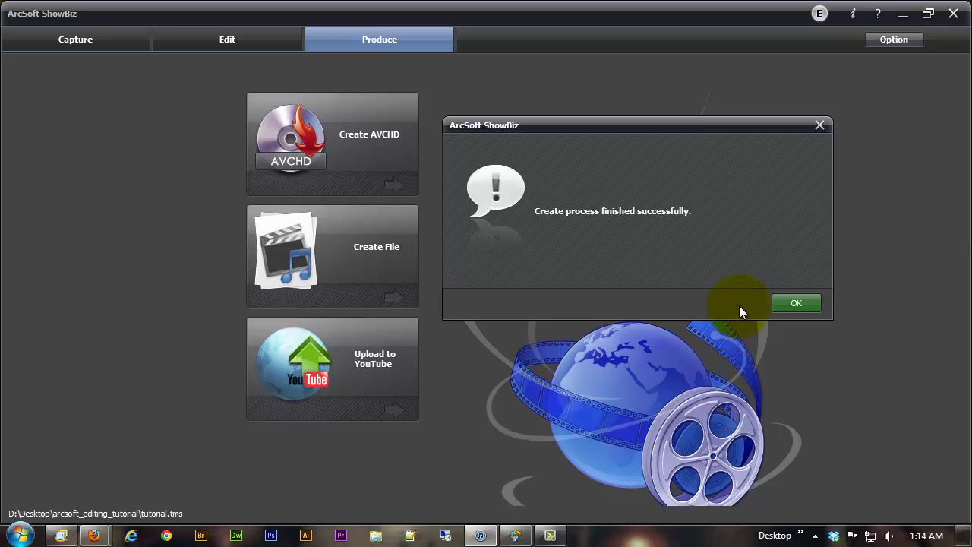
click(783, 301)
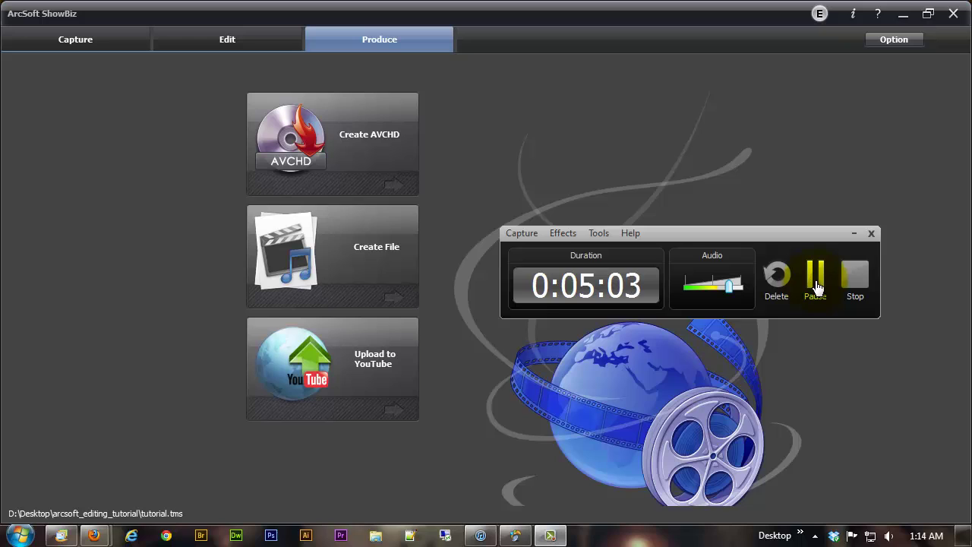
click(816, 281)
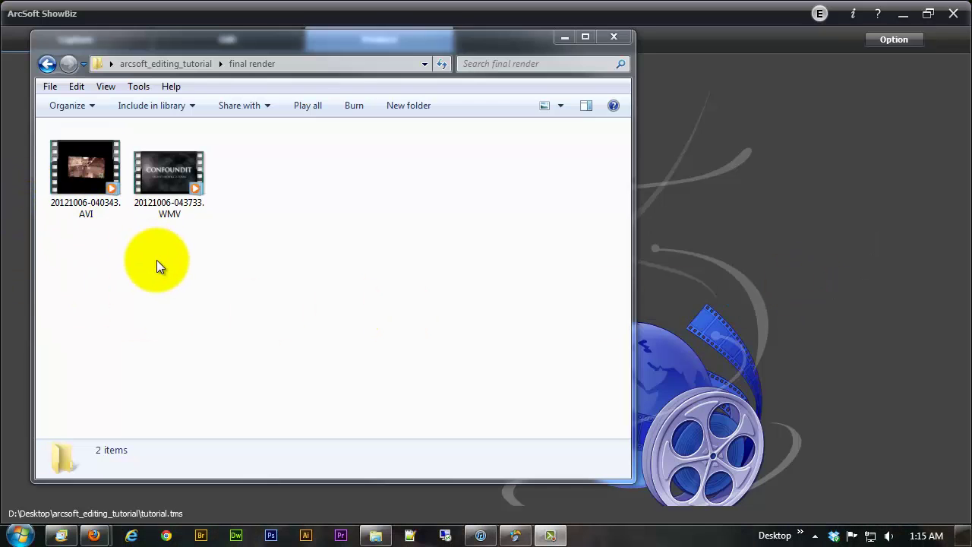
Step: Rename the exported WMV file to 1080-moab-arc-tuts.WMV
click(162, 168)
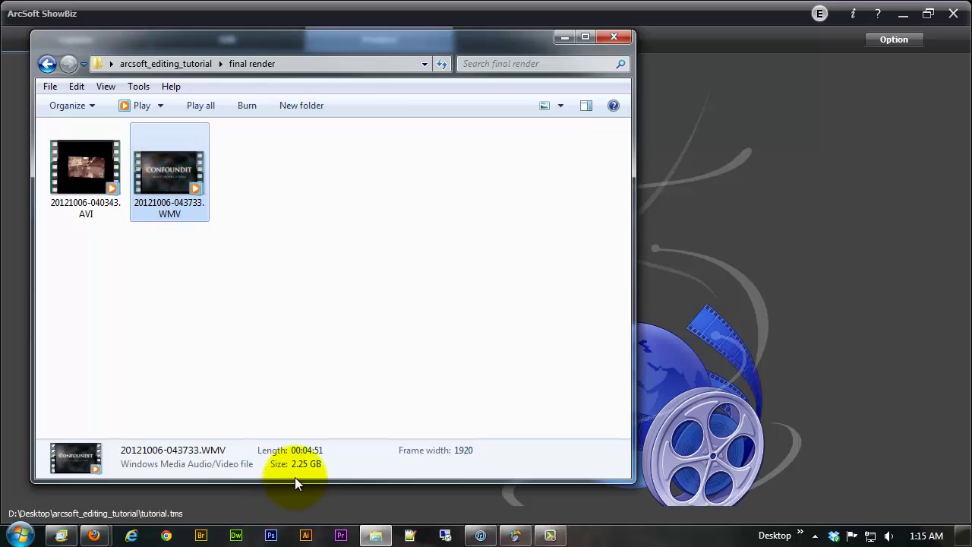
mouse_move(295, 480)
mouse_down()
mouse_move(293, 495)
mouse_move(298, 483)
mouse_up()
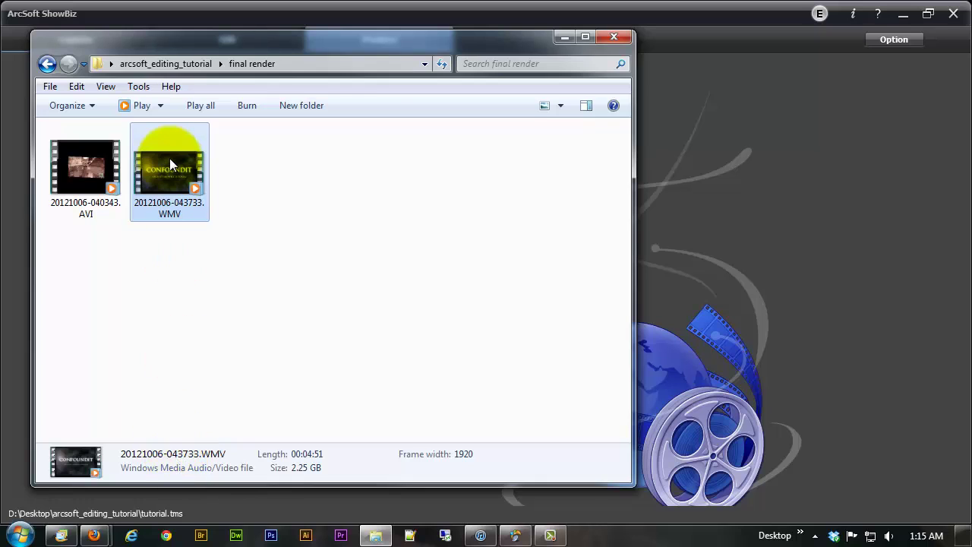
right_click(162, 202)
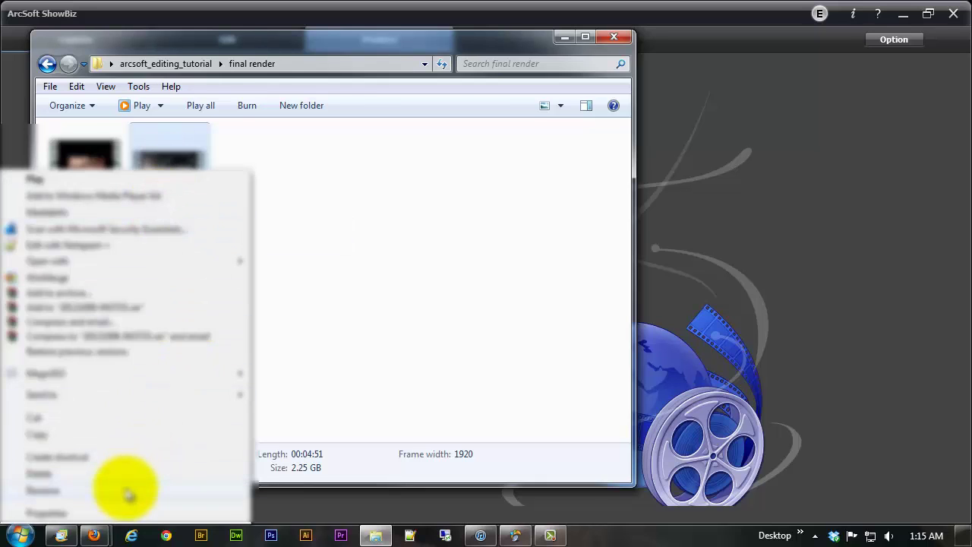
click(123, 490)
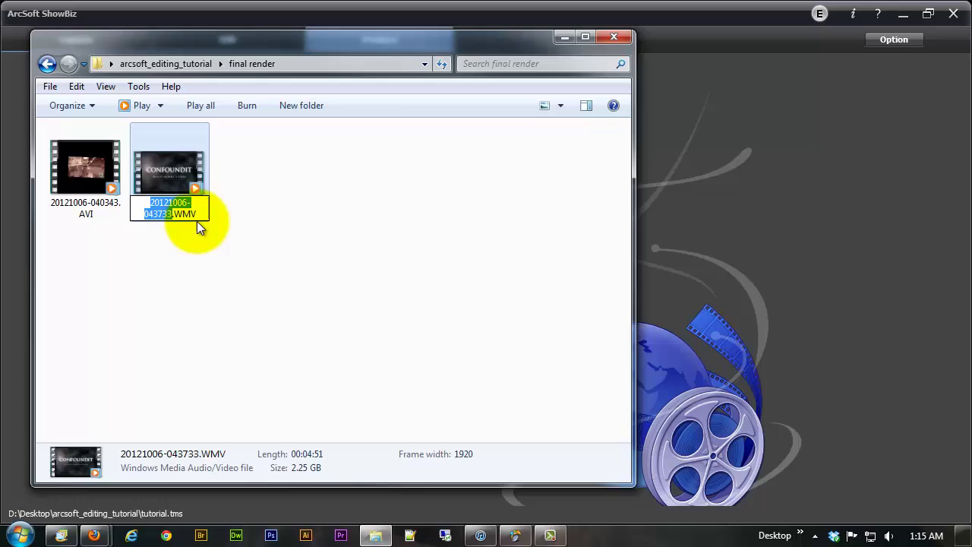
text(108)
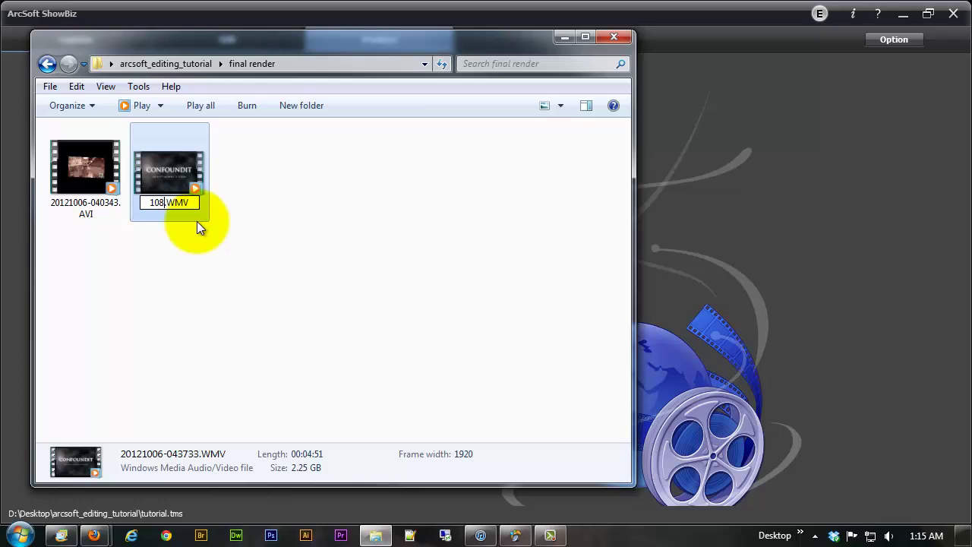
text(0-moa)
text(b-ar)
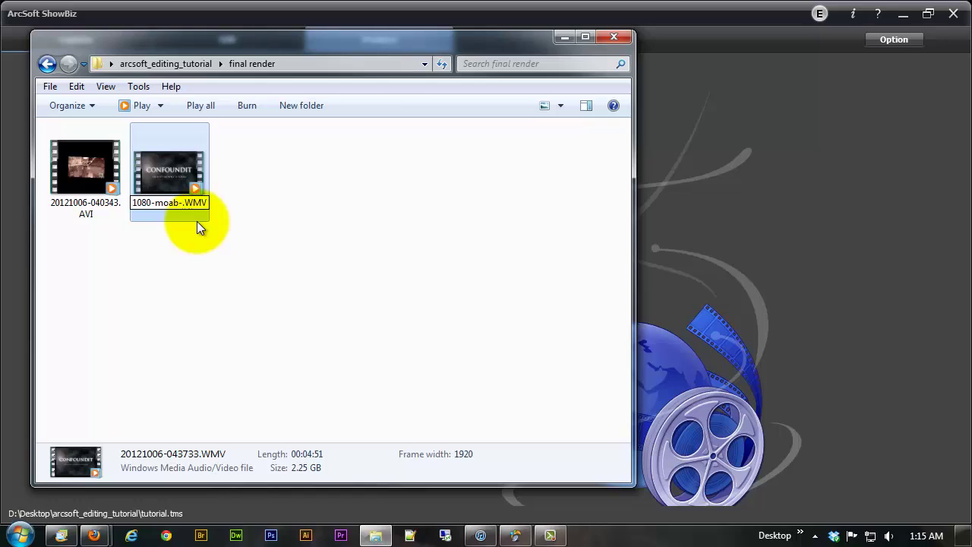
text(c-tu)
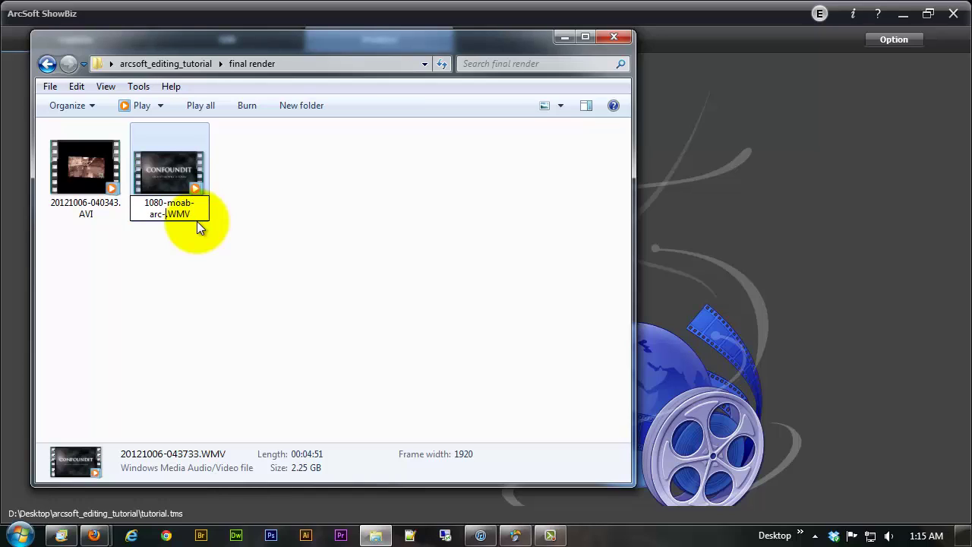
text(ts)
key(Return)
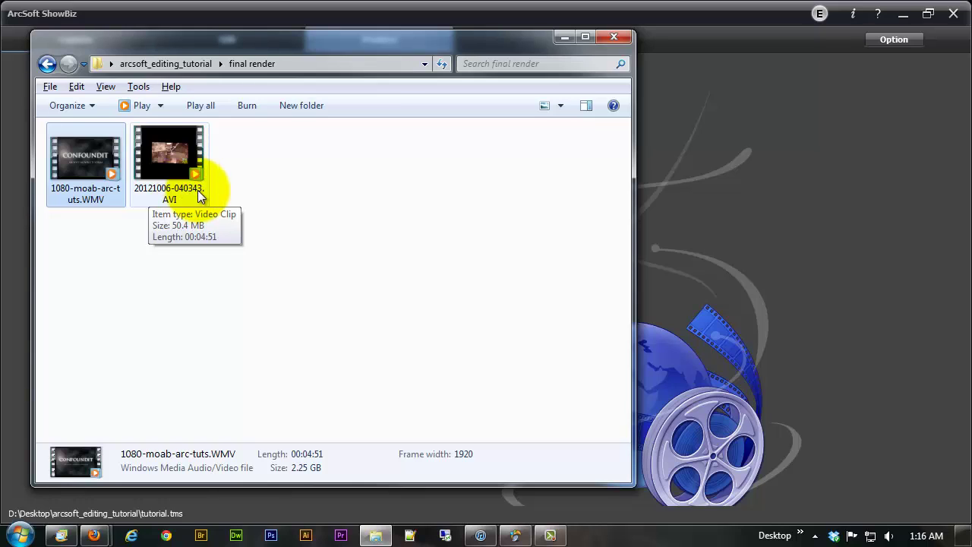
click(155, 151)
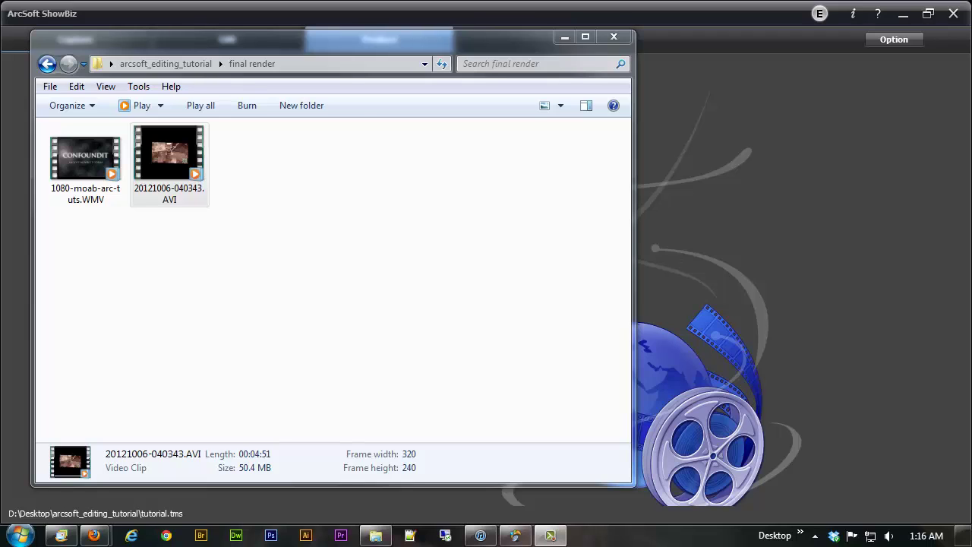
click(273, 366)
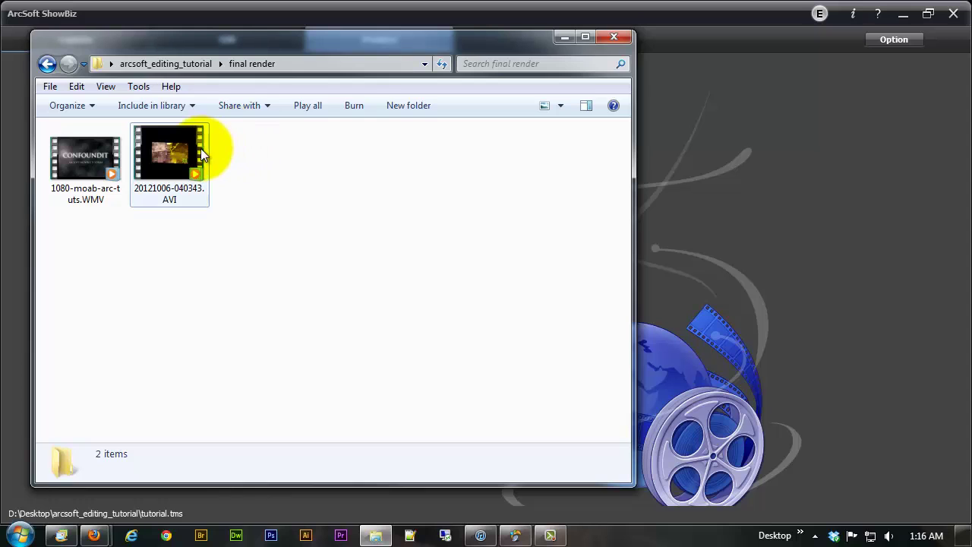
double_click(161, 154)
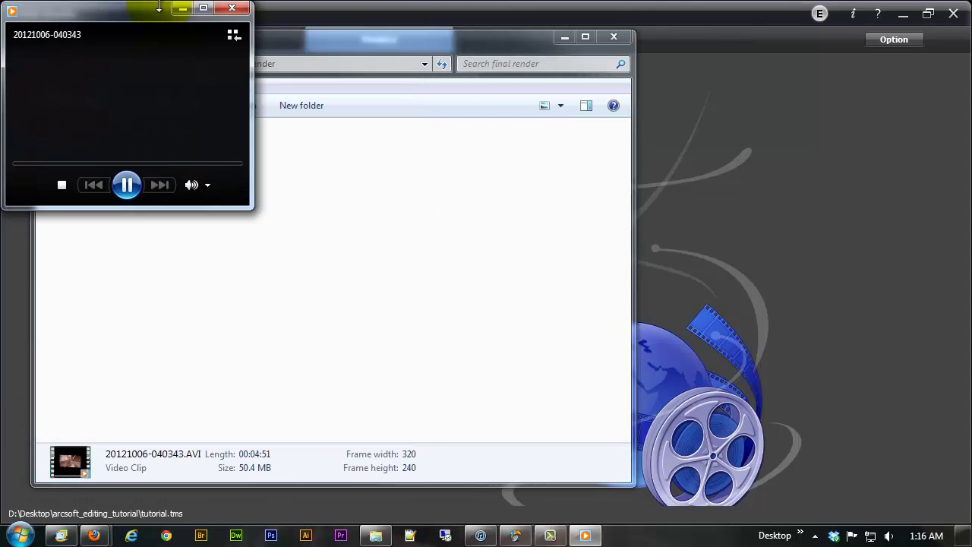
drag(131, 11, 279, 68)
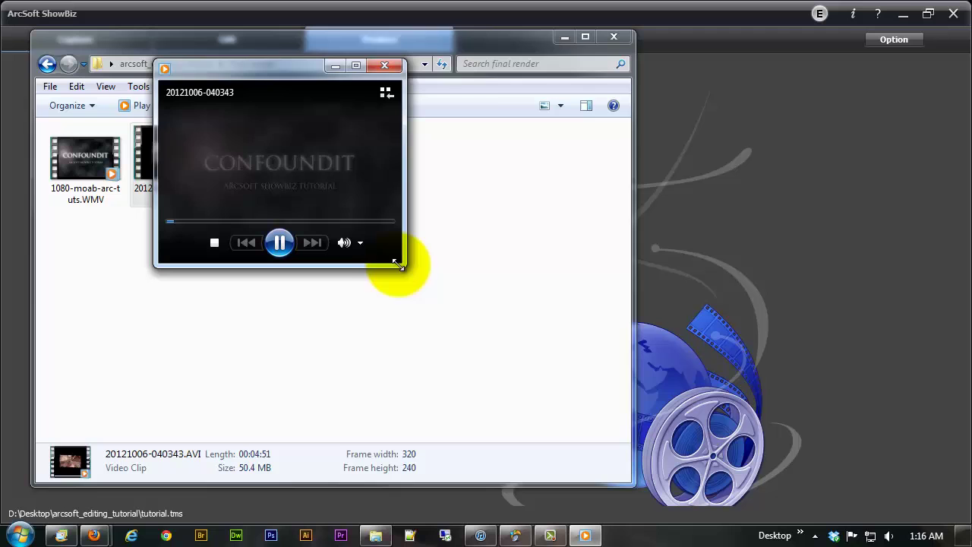
drag(401, 263, 822, 483)
mouse_move(686, 369)
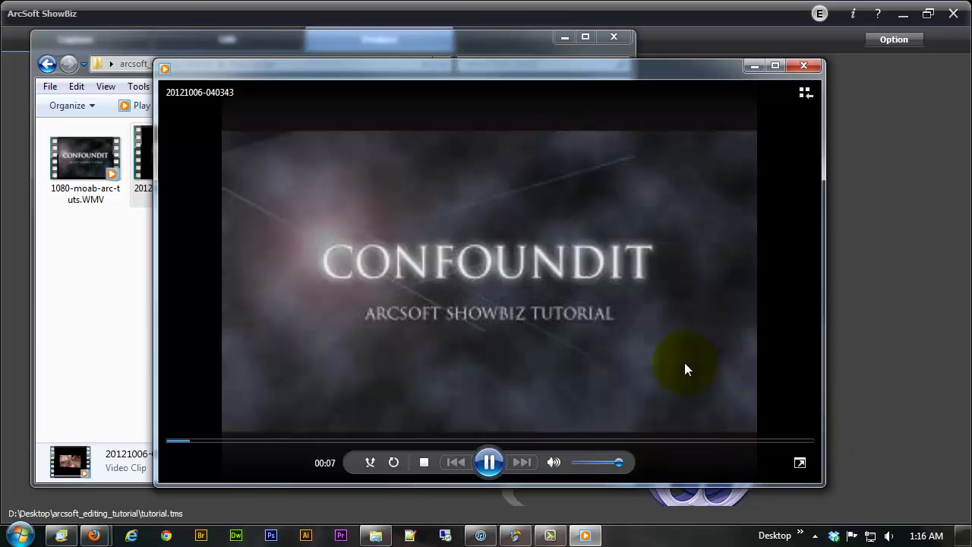
click(262, 443)
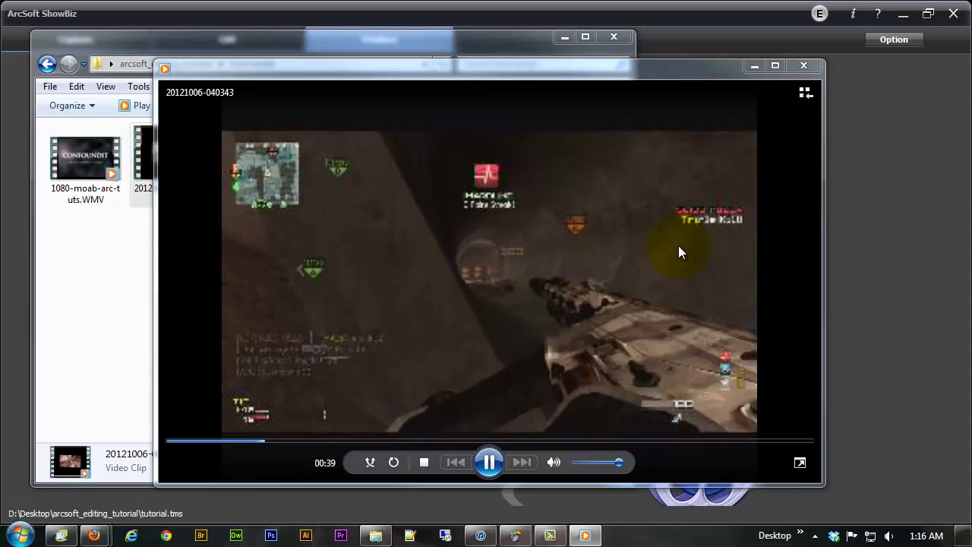
click(803, 65)
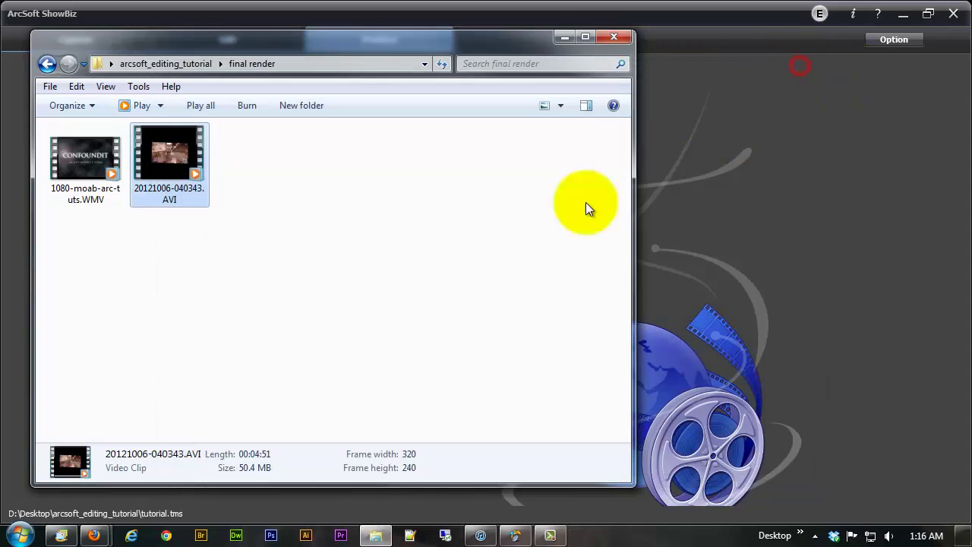
double_click(69, 167)
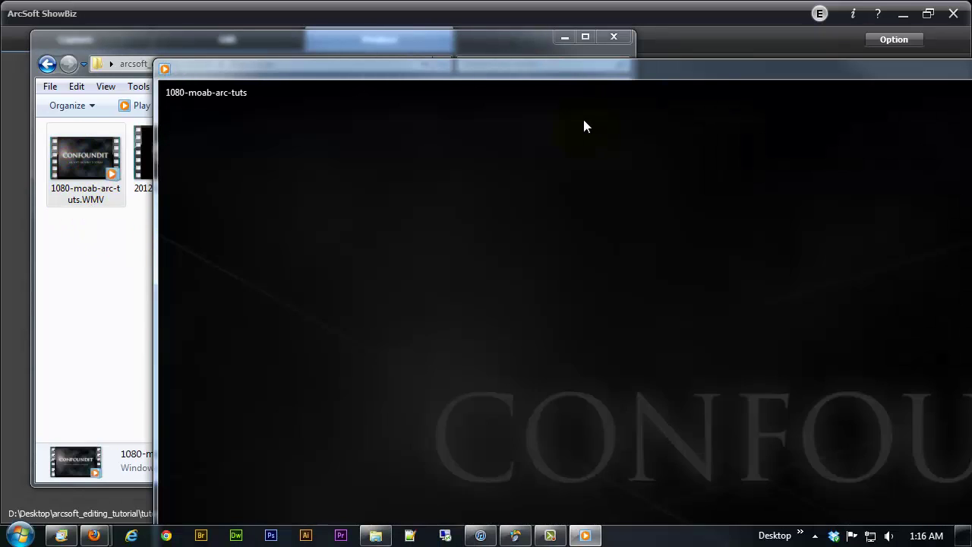
drag(595, 67, 93, 89)
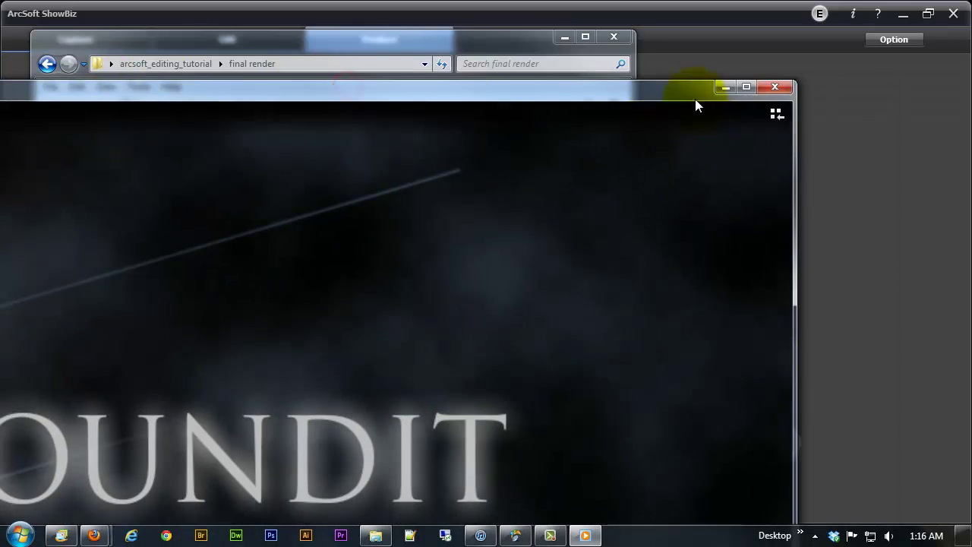
click(748, 87)
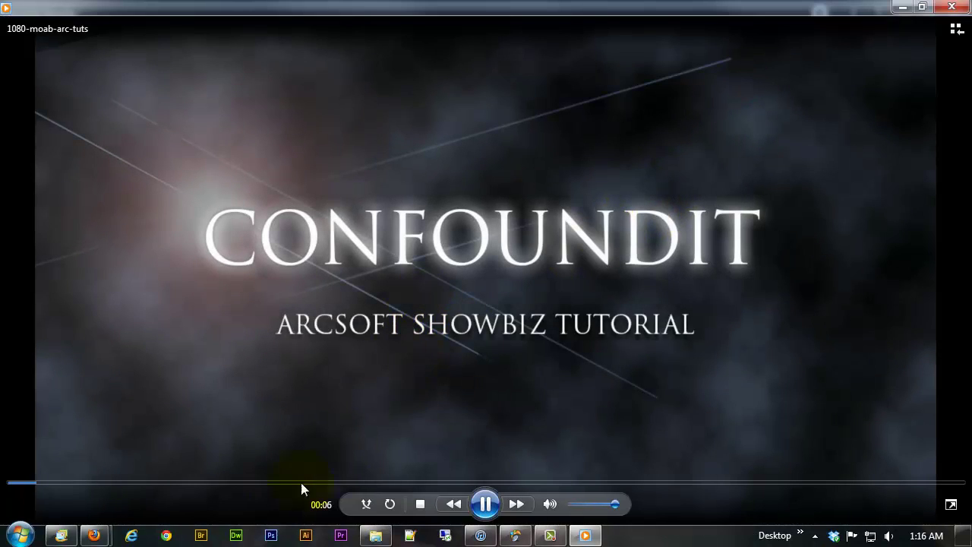
click(221, 483)
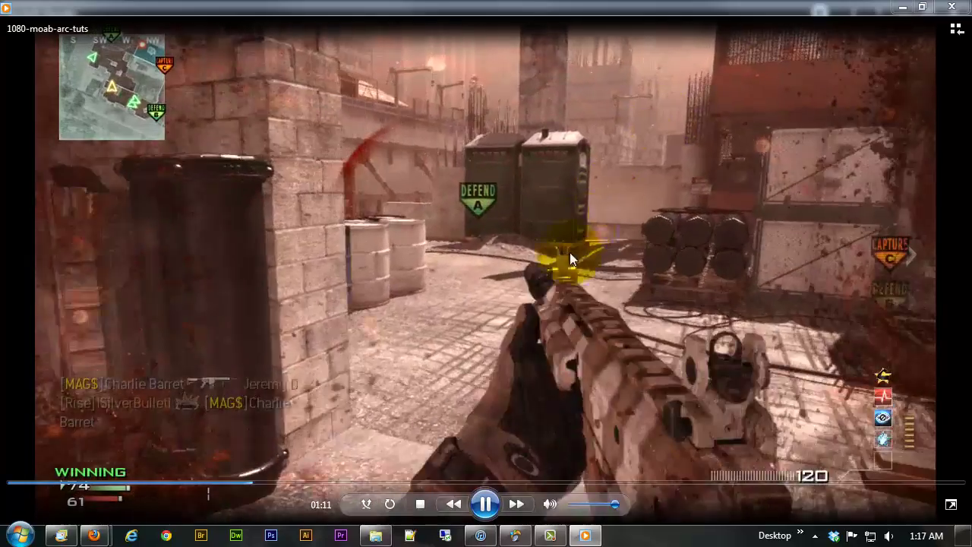
click(332, 483)
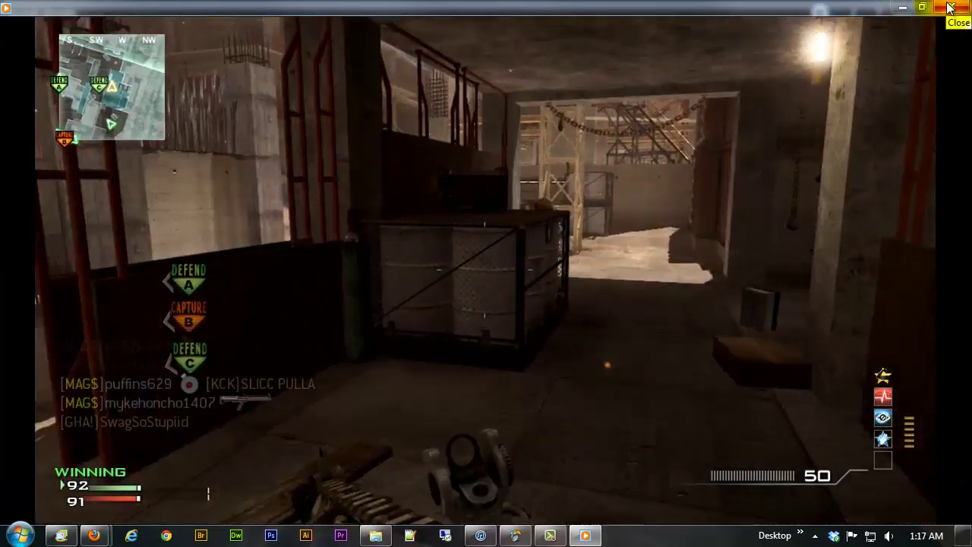
Step: Close playback, start Upload to YouTube rendering tutorial.WMV, and enter login details set to save
click(950, 7)
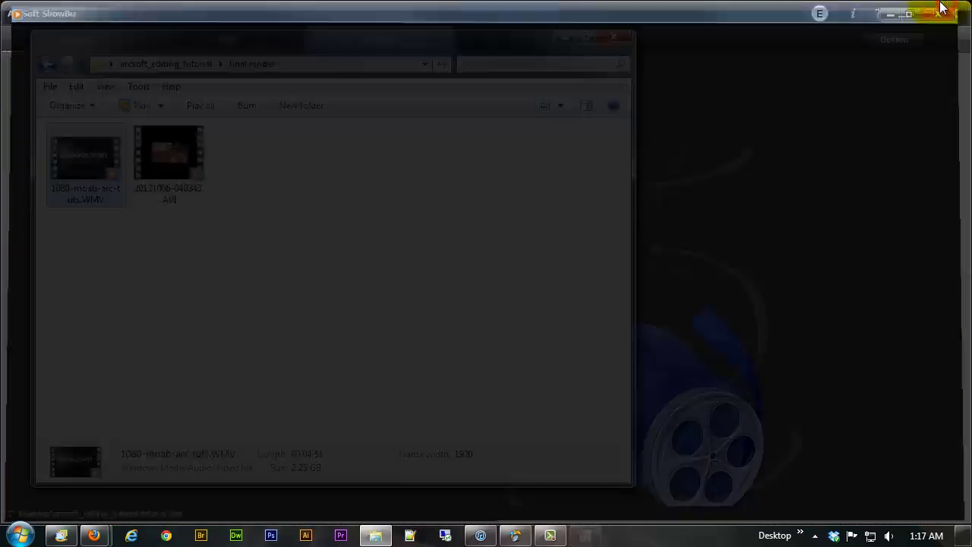
drag(201, 46, 971, 221)
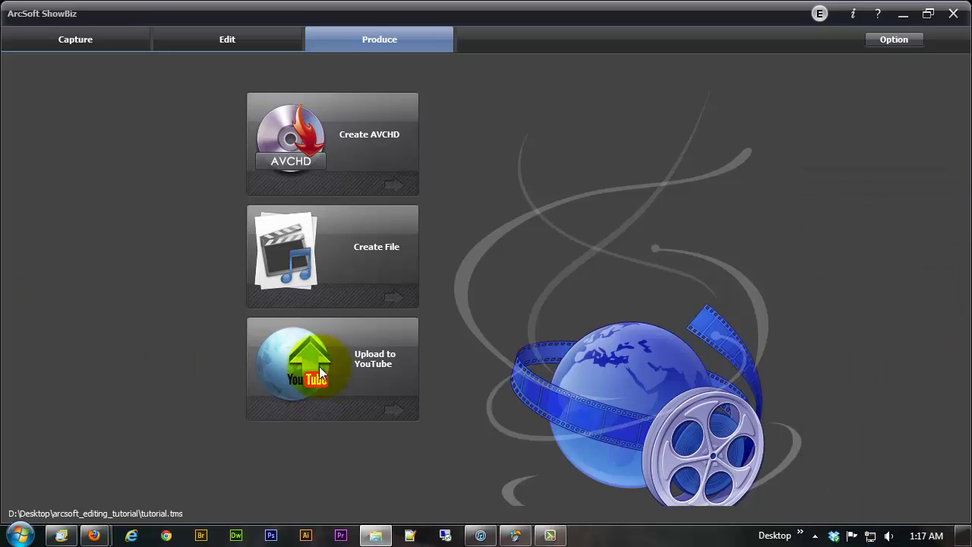
click(292, 384)
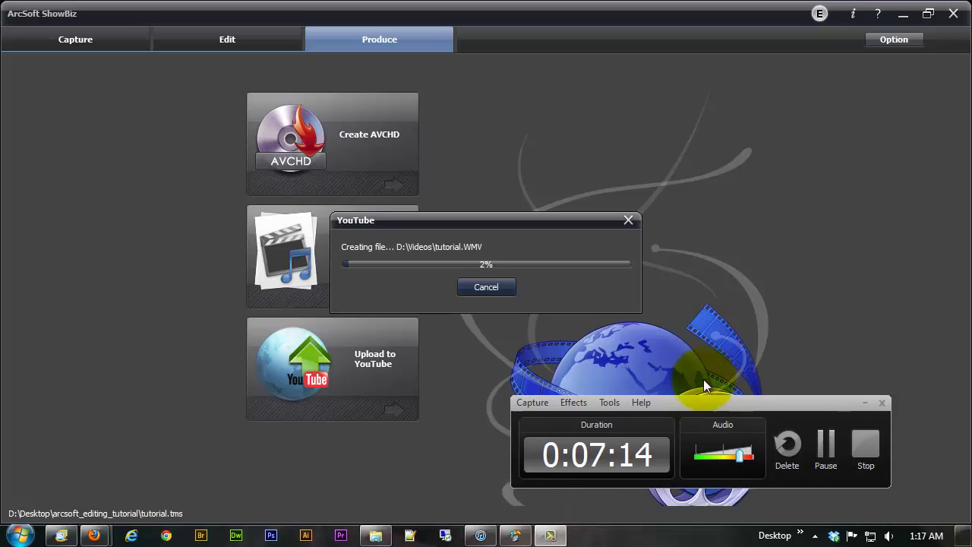
drag(698, 401, 705, 375)
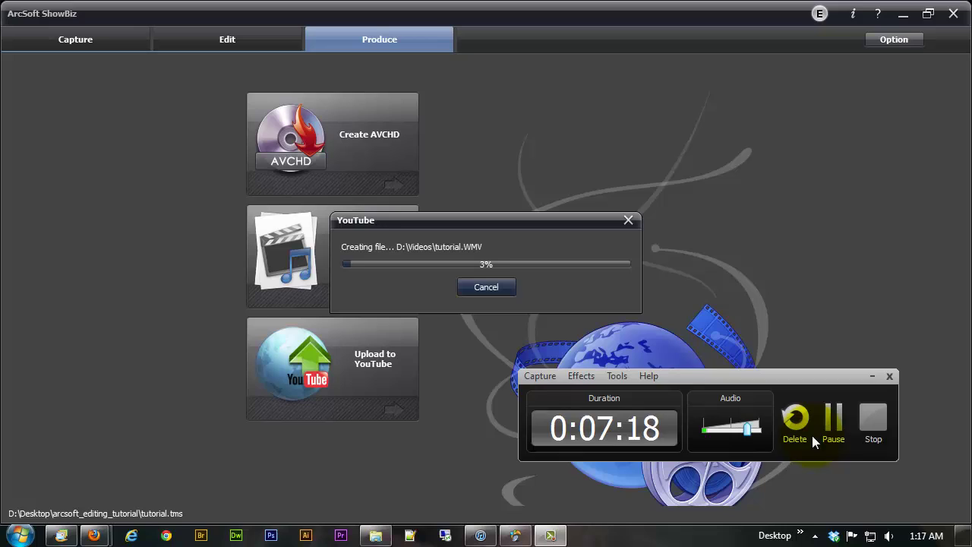
click(834, 417)
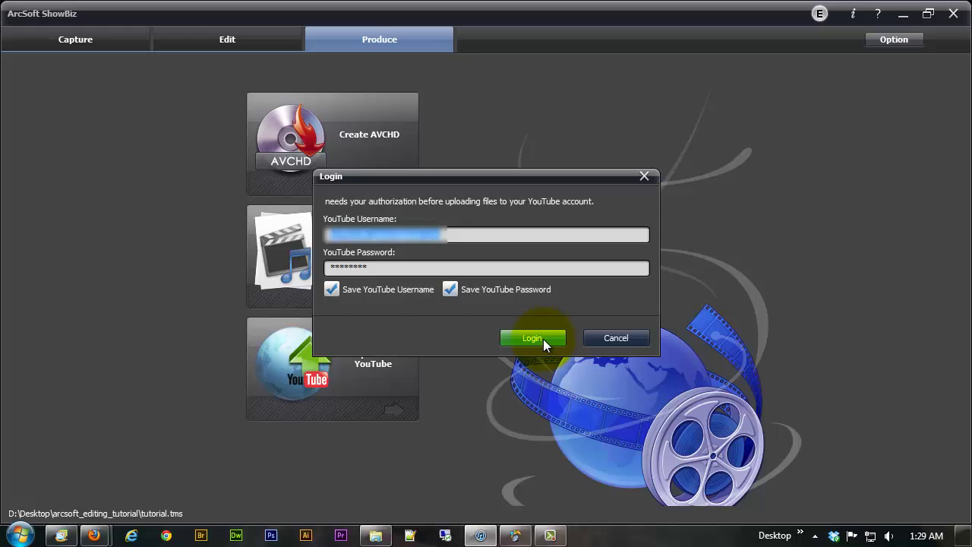
Step: Log in and retitle the video 'Rendered video from Arcsoft tutorial'
click(544, 339)
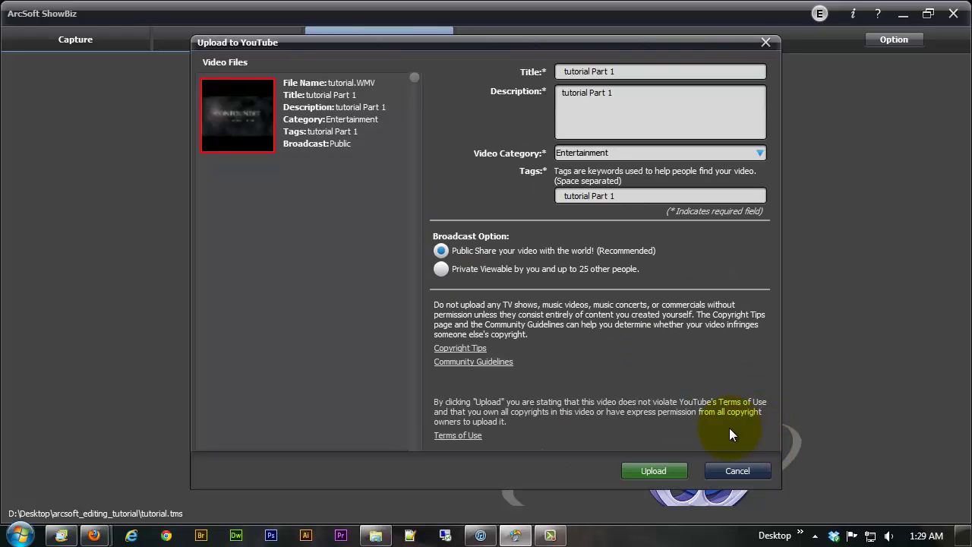
drag(635, 70, 518, 73)
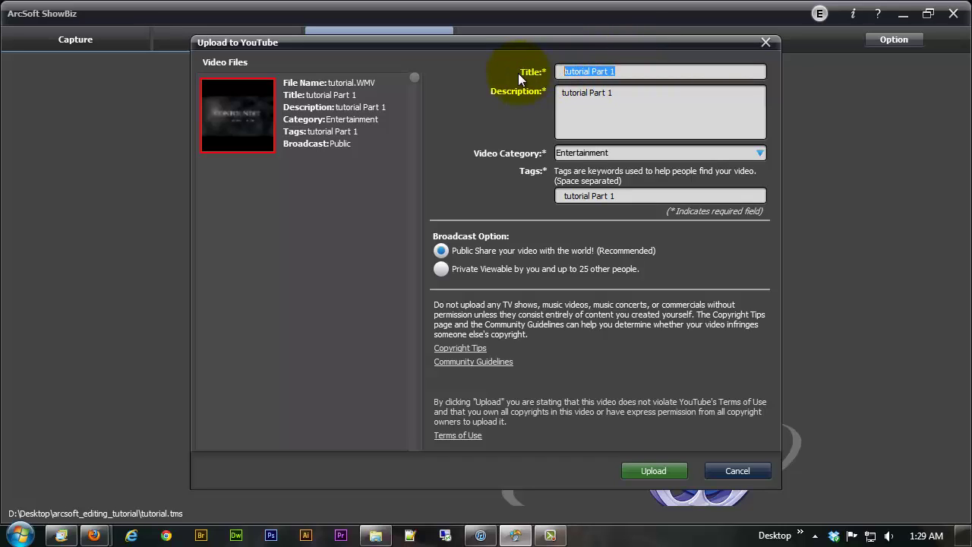
text(Rende)
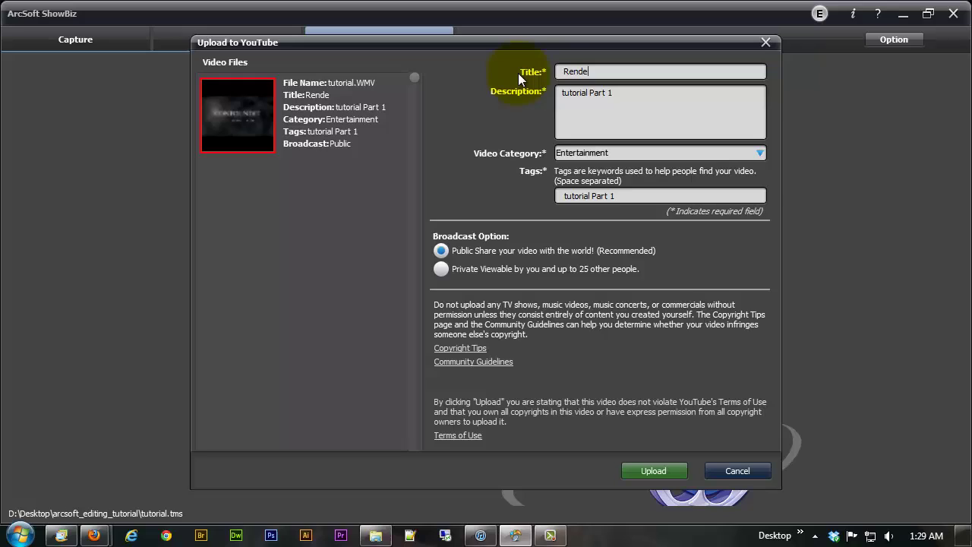
text(red video from Arcsoft )
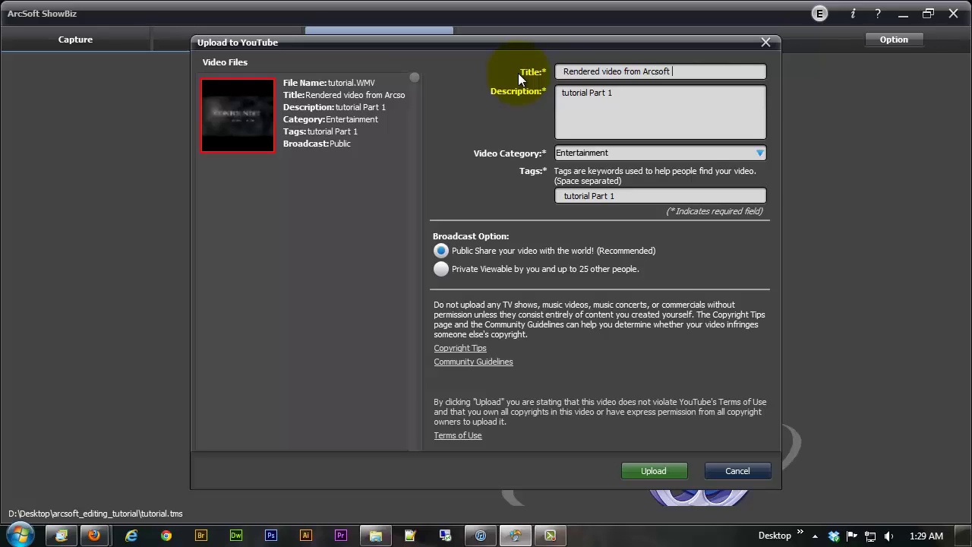
text(tutorial)
Step: Replace the description with 'Video edited and rendered using arcsoft showbiz software. 720p Upload from the software interface'
key(Tab)
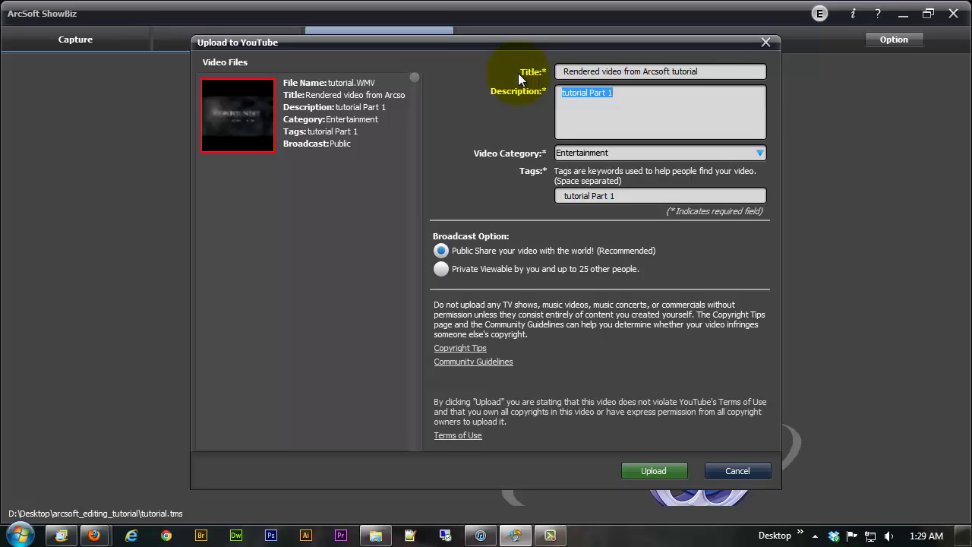
text(Video edite)
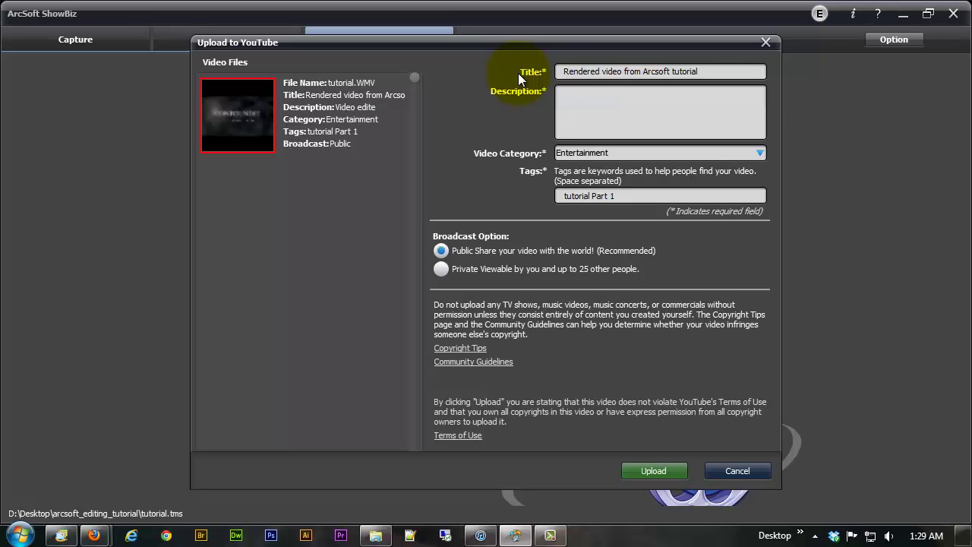
text(d and rendered us)
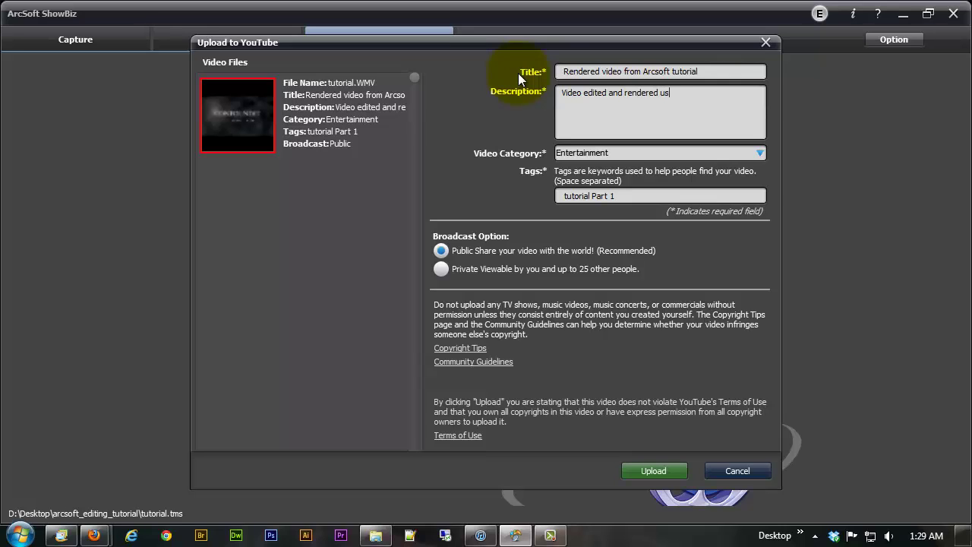
text(ing arc)
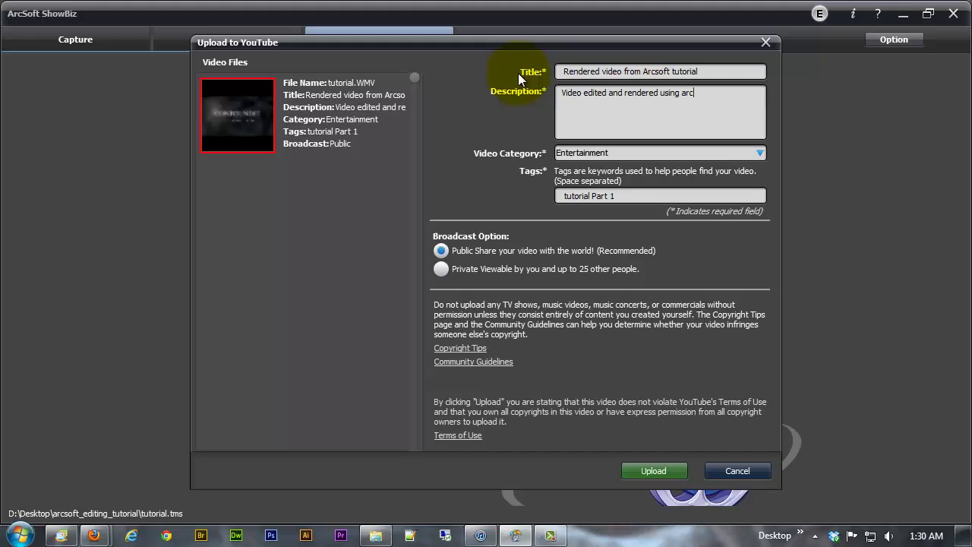
text(soft showbiz software. 72)
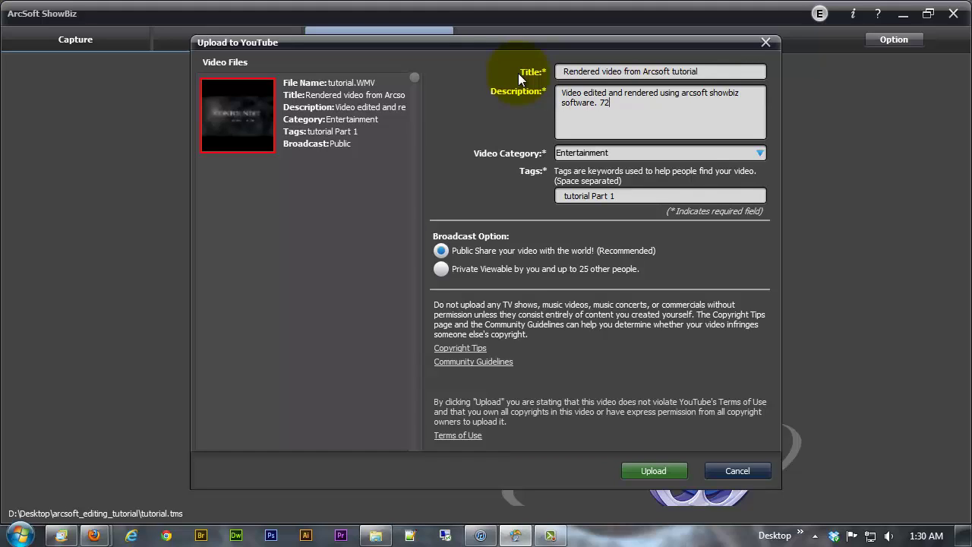
text(0p Upload from the software)
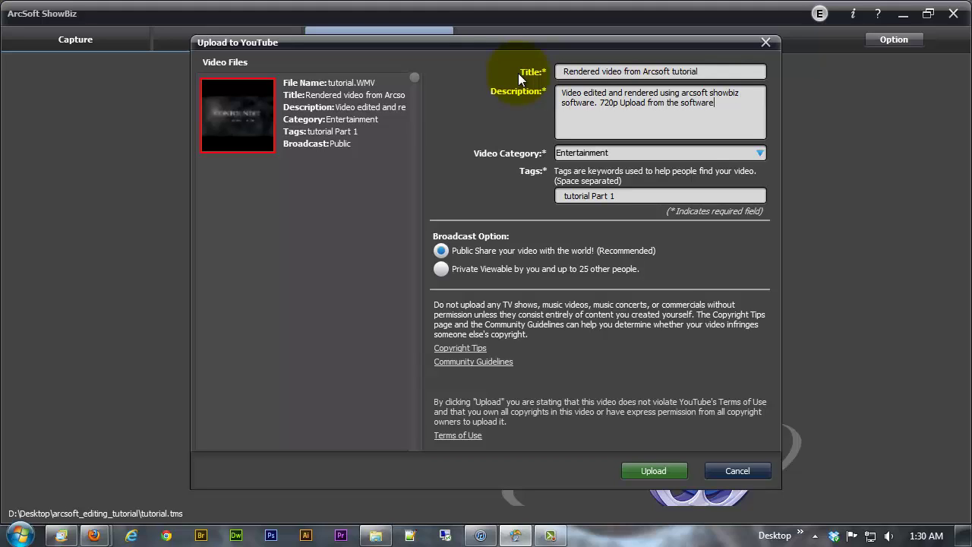
text( interface)
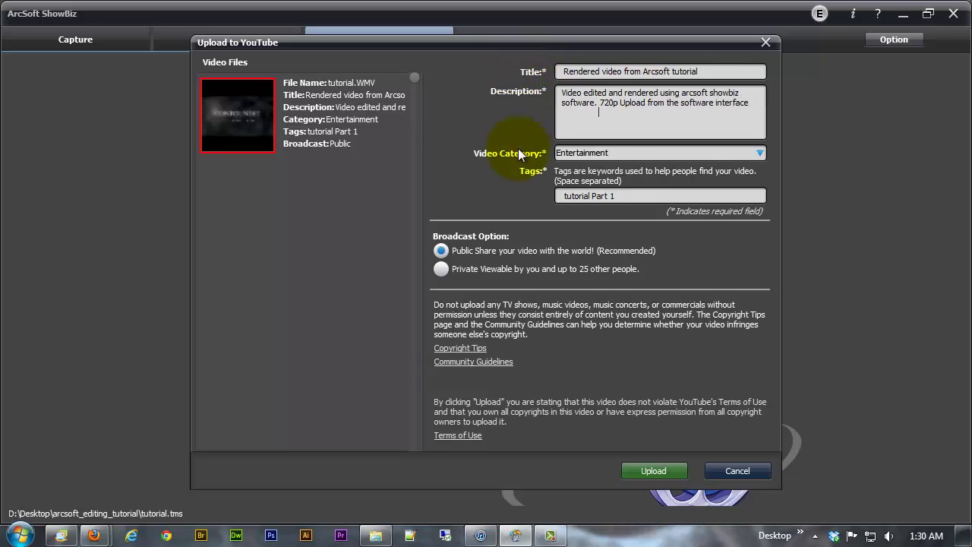
Step: Set category Howto & Style, tags ShowBiz, editing tutorial, Hauppauge HD PVR2, and start uploading
click(760, 153)
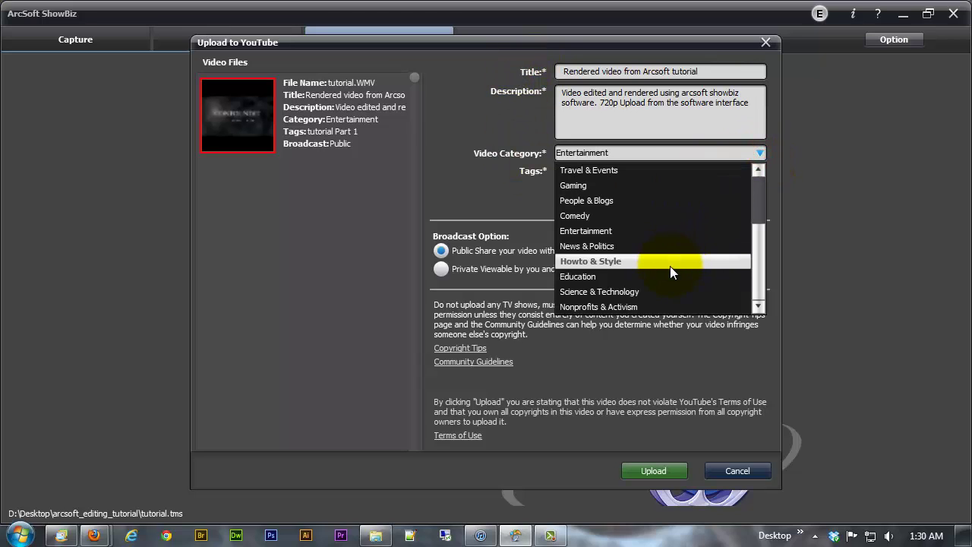
click(606, 262)
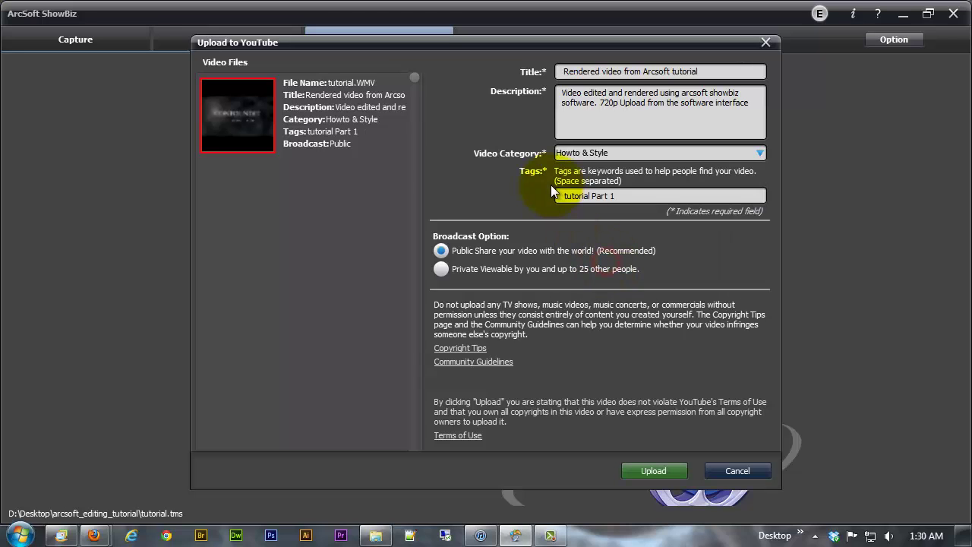
triple_click(620, 197)
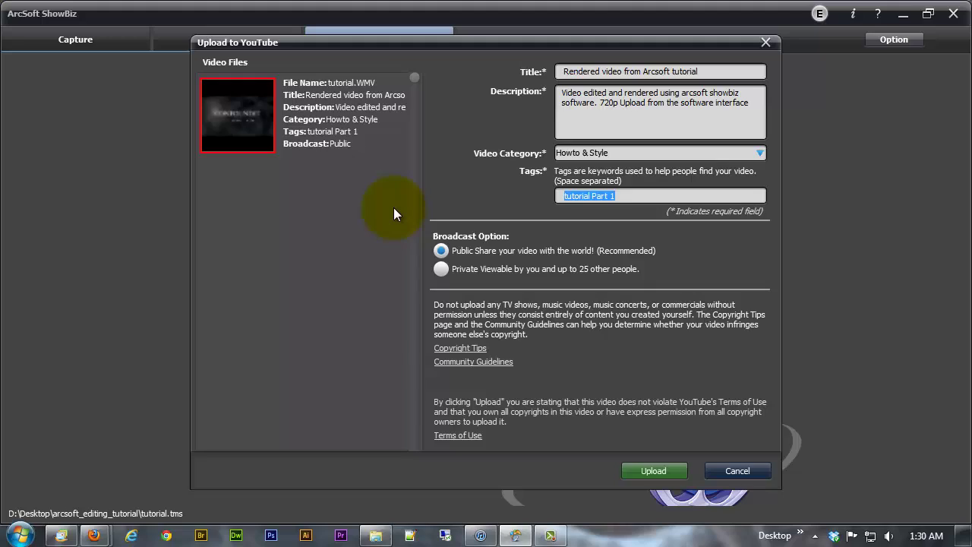
text(arcsoft)
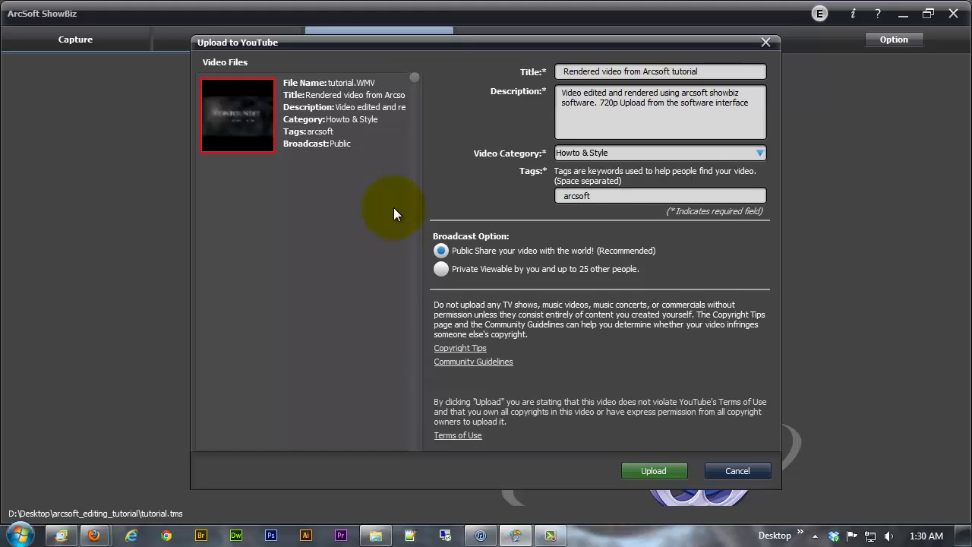
text(s howbiz, editing tut)
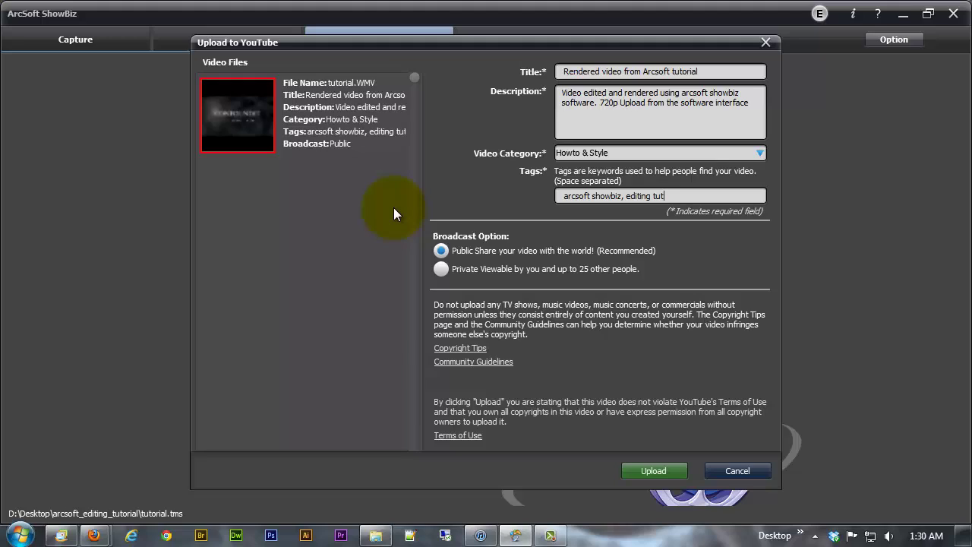
text(oriaa, hauppauge HD PVR21)
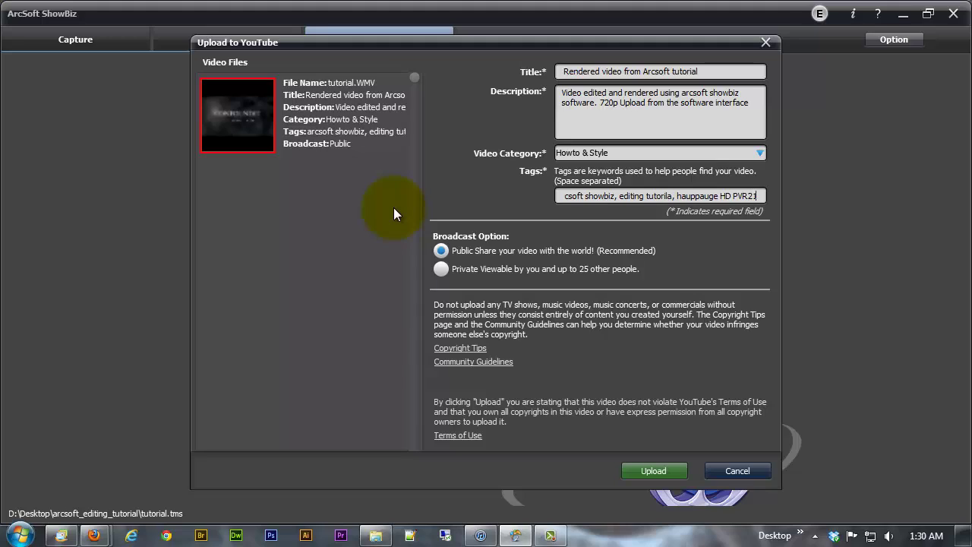
text(,)
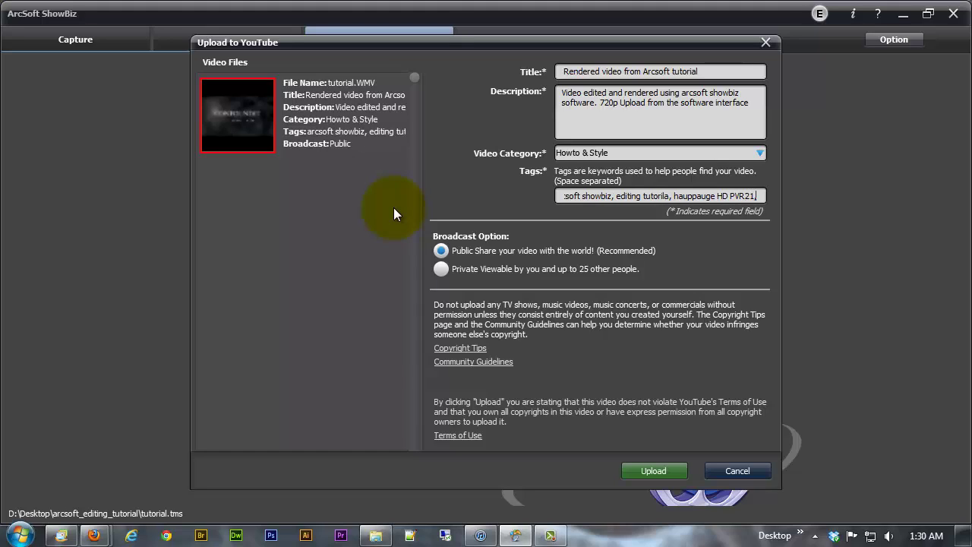
key(BackSpace)
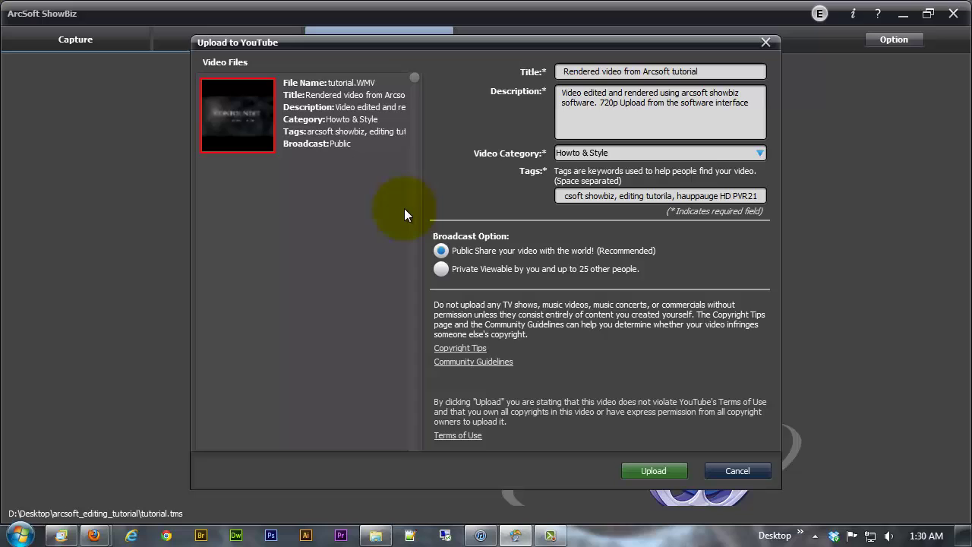
key(BackSpace)
text(,)
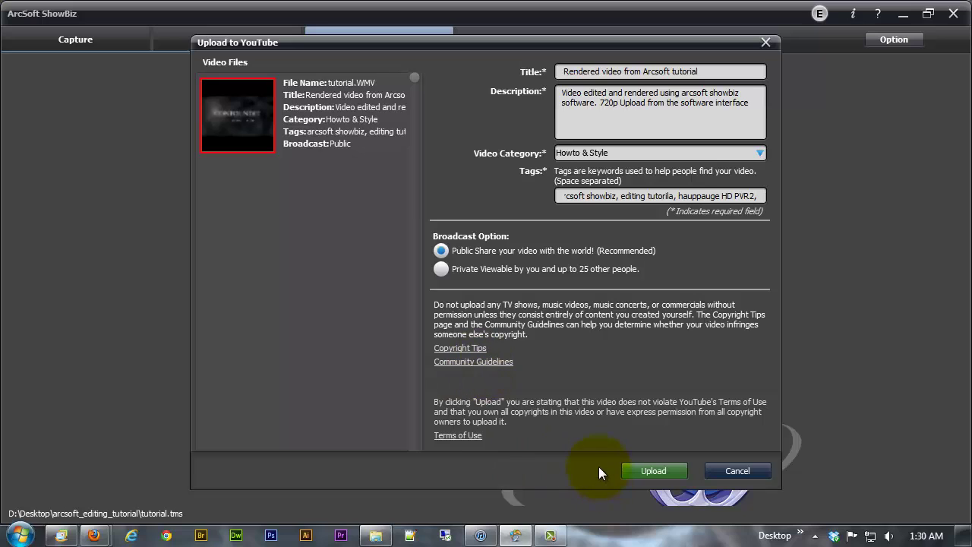
click(636, 468)
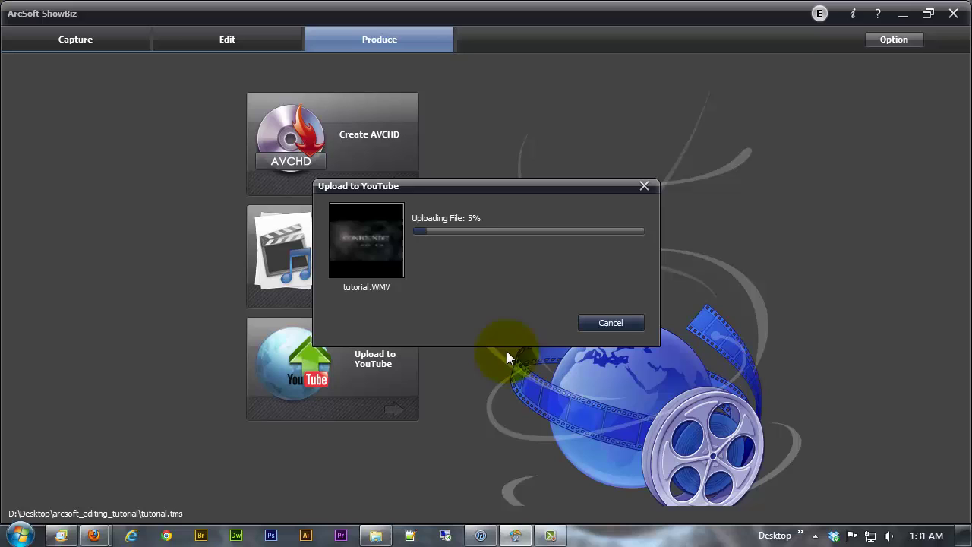
Step: Move the 10% upload progress dialog aside and shift the Firefox YouTube Uploads window left
drag(439, 196, 590, 204)
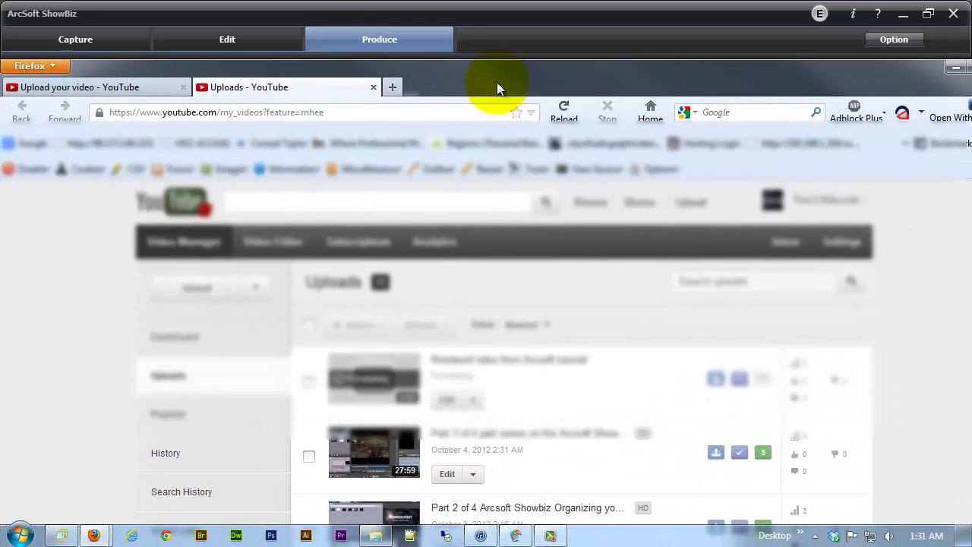
drag(496, 82, 380, 77)
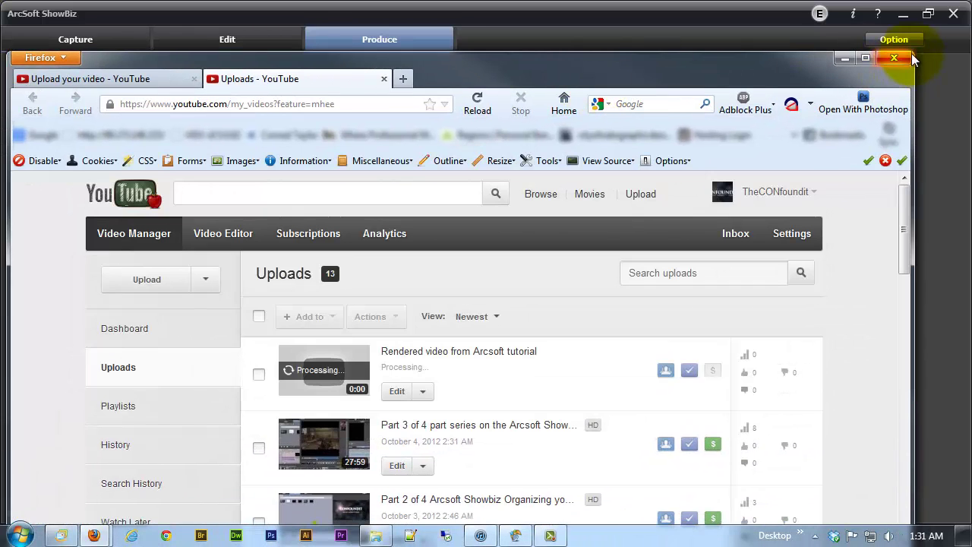
Step: Shrink and reposition Firefox to check 'Rendered video from Arcsoft tutorial' shows as Processing
drag(912, 53, 764, 120)
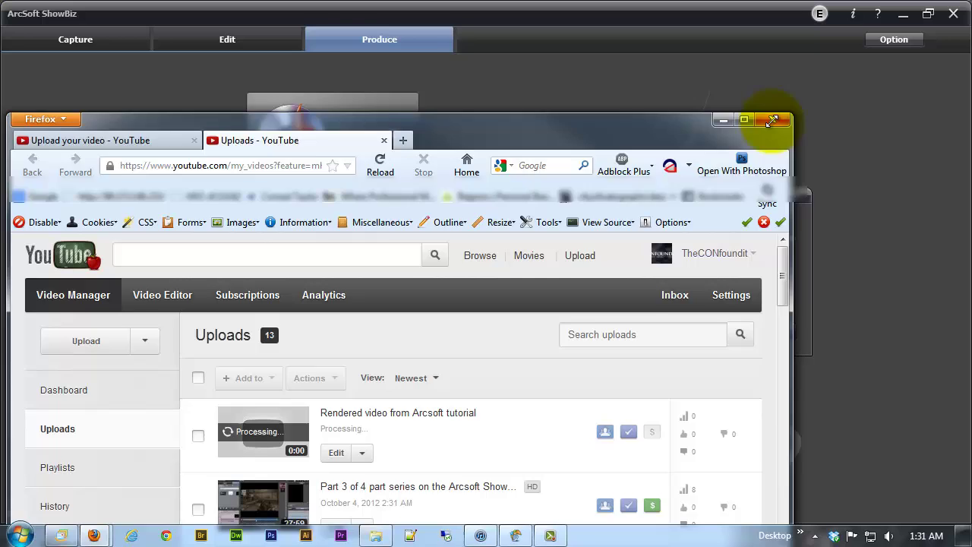
drag(532, 137, 568, 76)
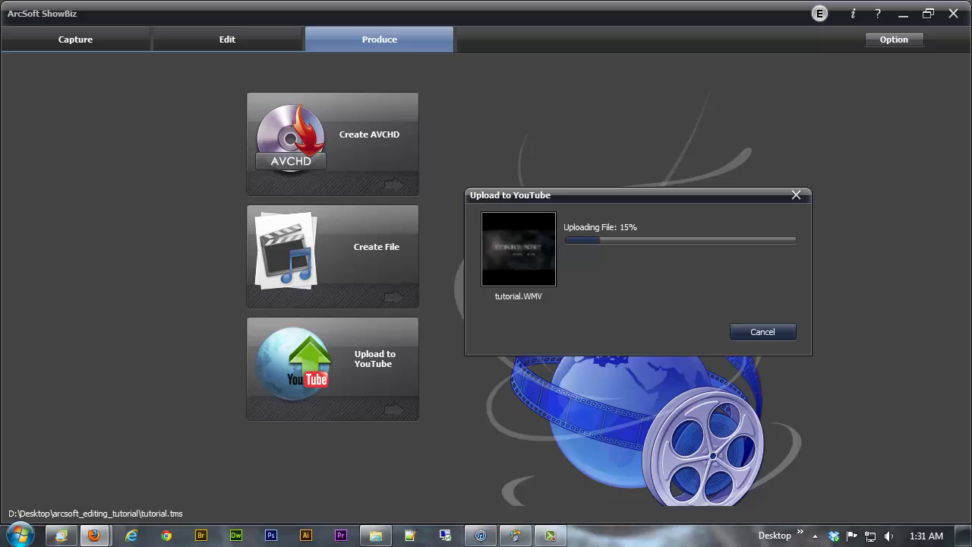
Step: Return to ShowBiz until the tutorial.WMV upload reaches 100% and its progress dialog closes
click(550, 536)
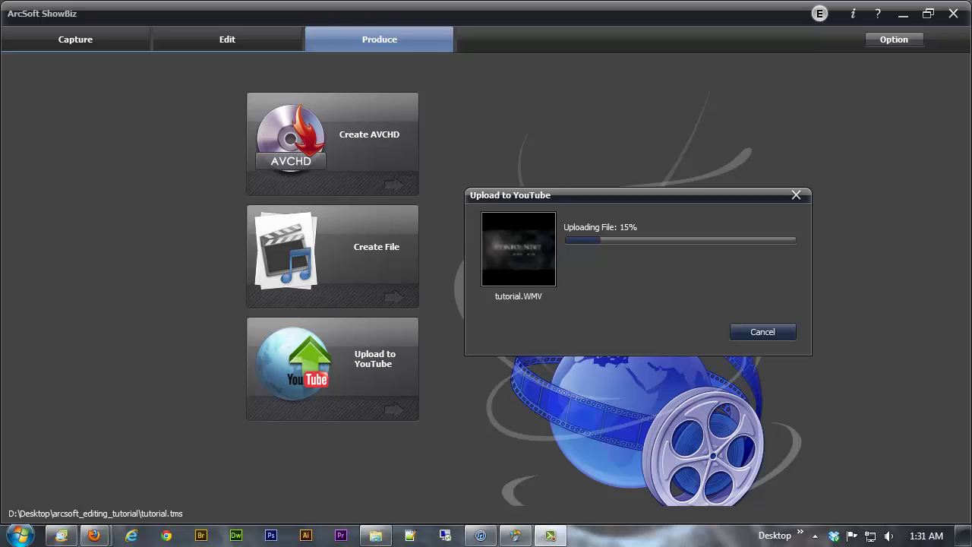
click(826, 446)
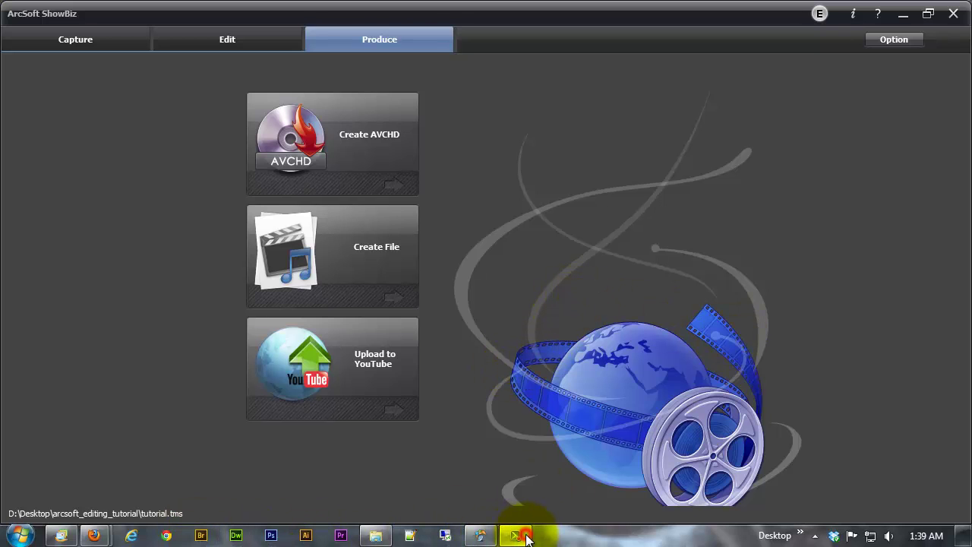
mouse_move(524, 537)
click(533, 451)
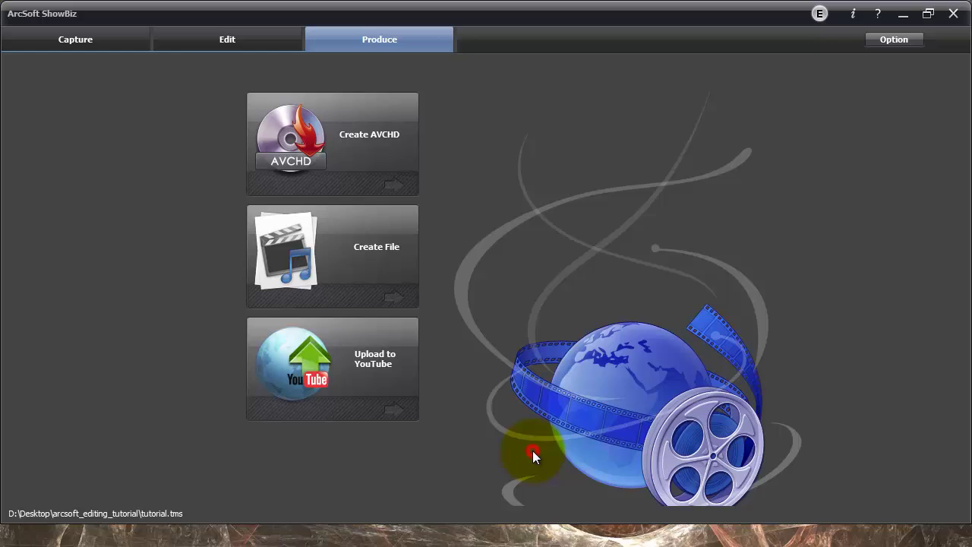